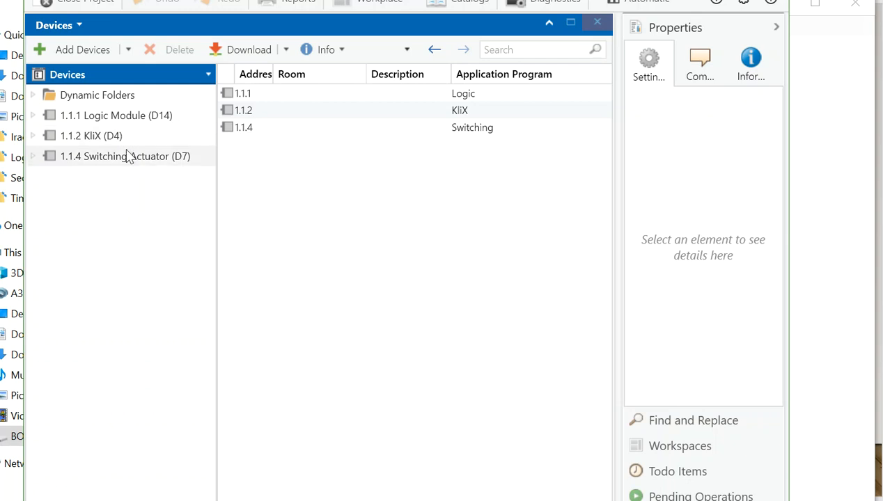
Set the individual address of the Logic Module (D14) to 1.1.15.
left_click(132, 122)
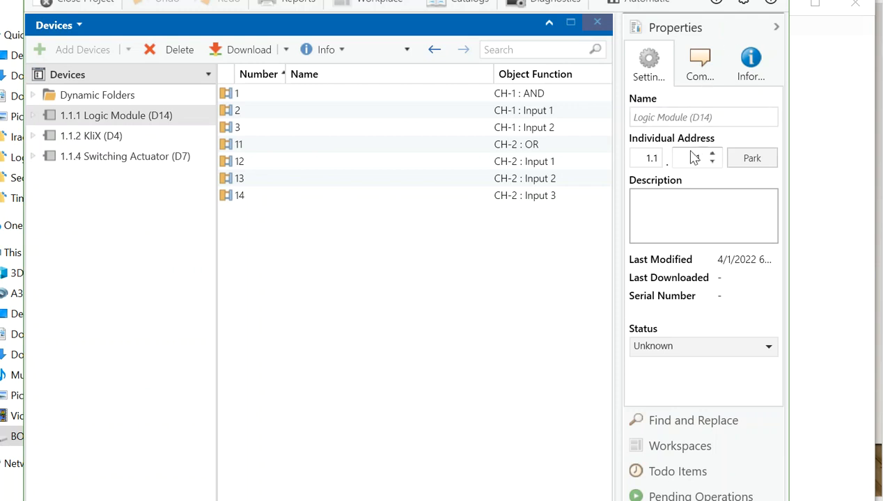
type("15")
key("Return")
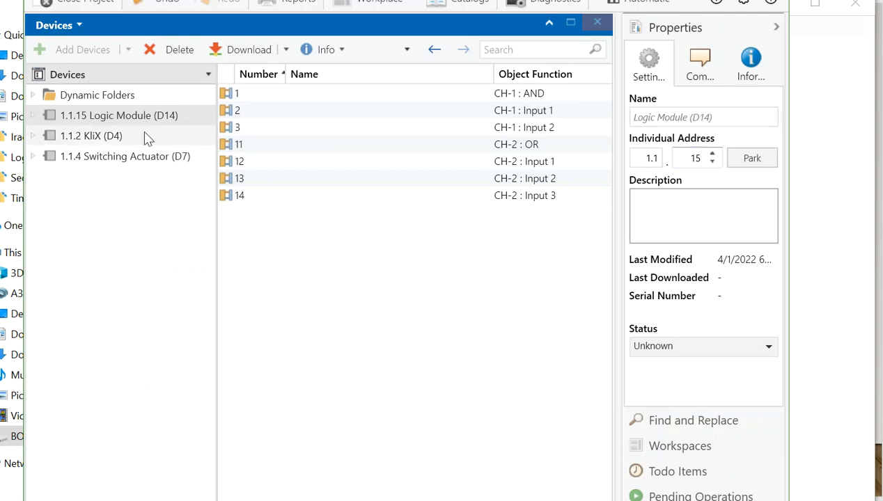
Set the individual address of the KliX (D4) device to 1.1.10.
left_click(142, 137)
double_click(697, 158)
type("10")
left_click(658, 195)
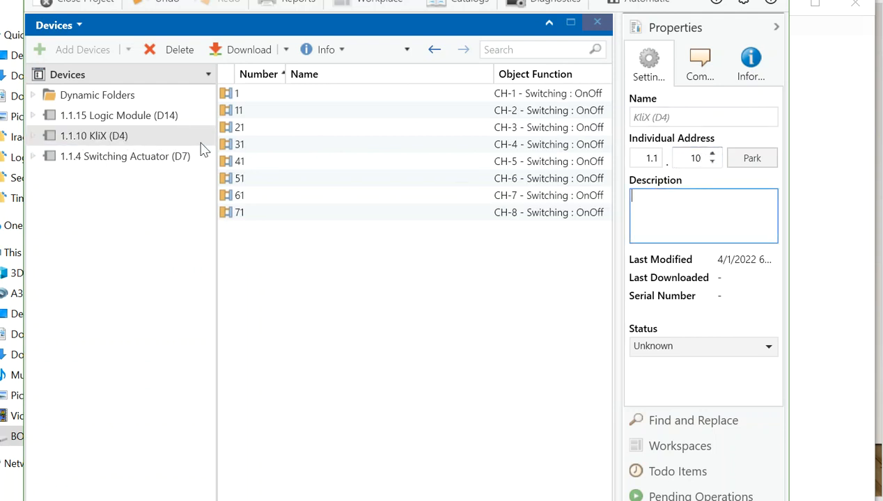
Set the individual address of the Switching Actuator (D7) to 1.1.1.
left_click(181, 156)
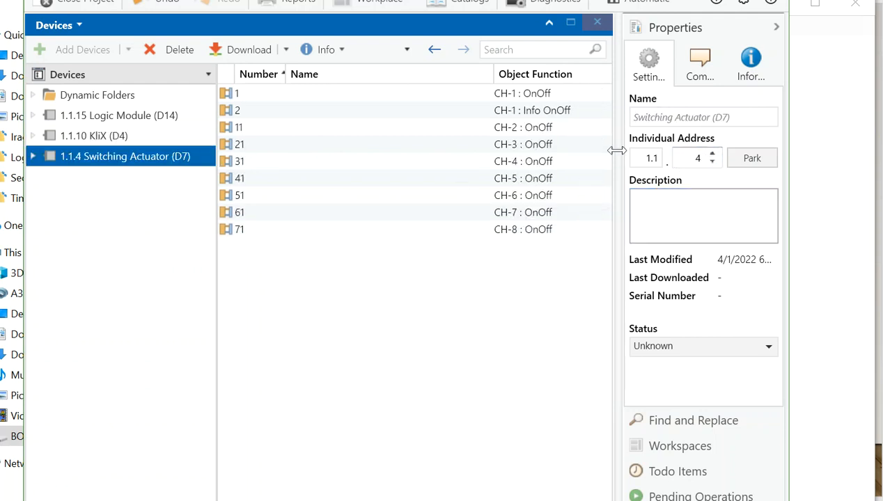
double_click(698, 158)
type("1")
left_click(696, 201)
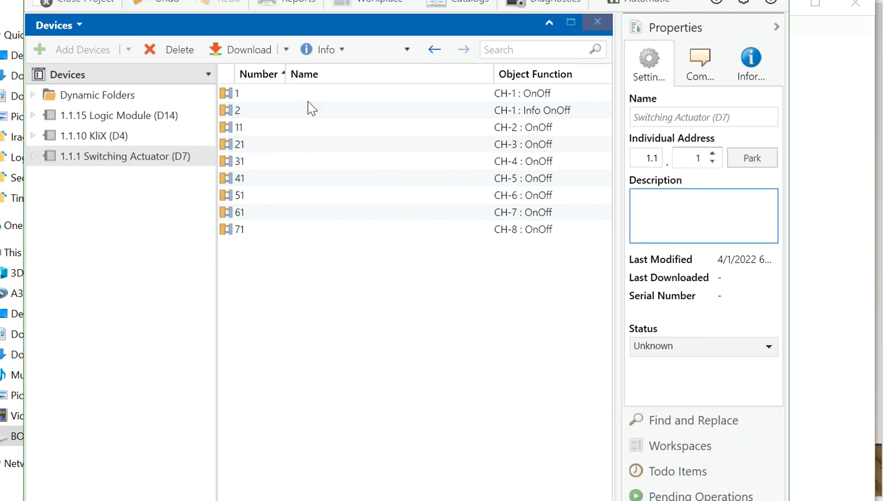
Switch to KNX Virtual and open the view with the D4 push buttons and the D7 switching channels.
left_click(147, 136)
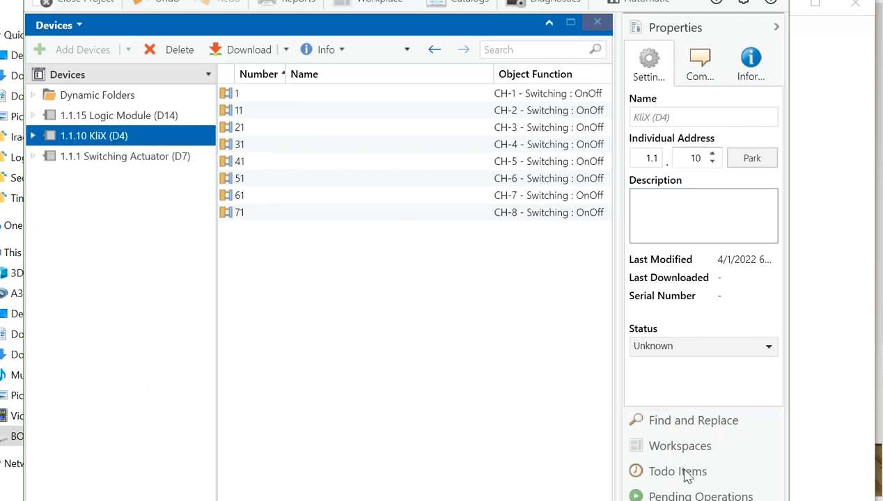
left_click(801, 418)
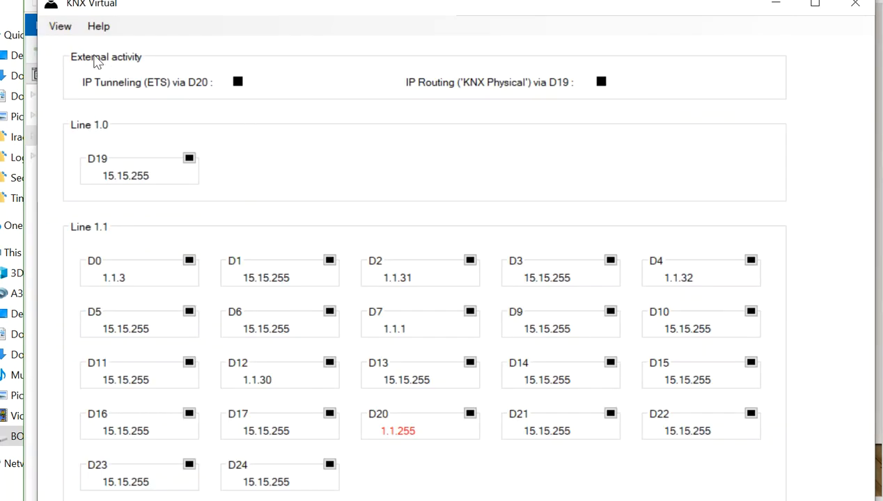
left_click(60, 27)
left_click(72, 45)
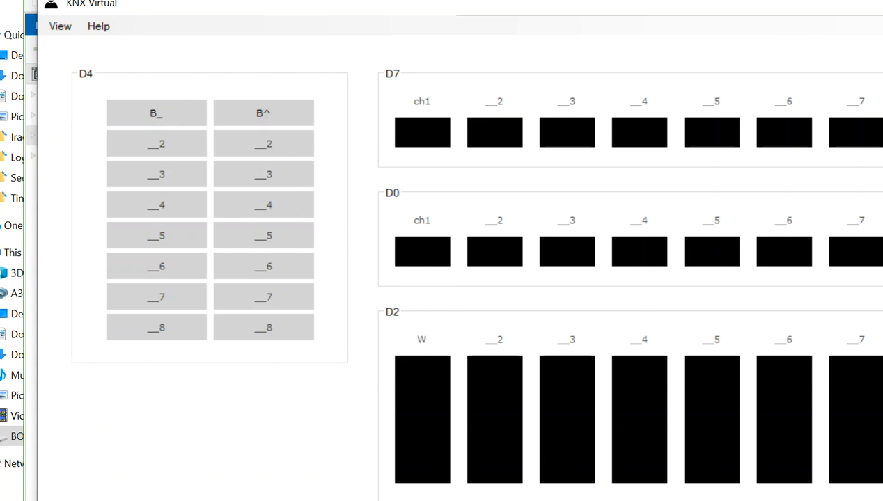
Switch back to ETS and examine the parameters of KliX (D4) channels 1 and 2 and Switching Actuator (D7) channel 1.
key("alt+Tab")
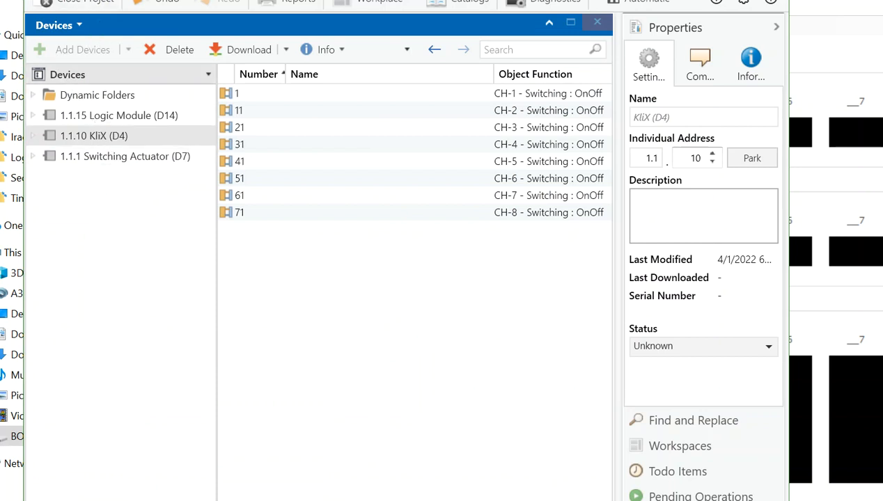
left_click(408, 54)
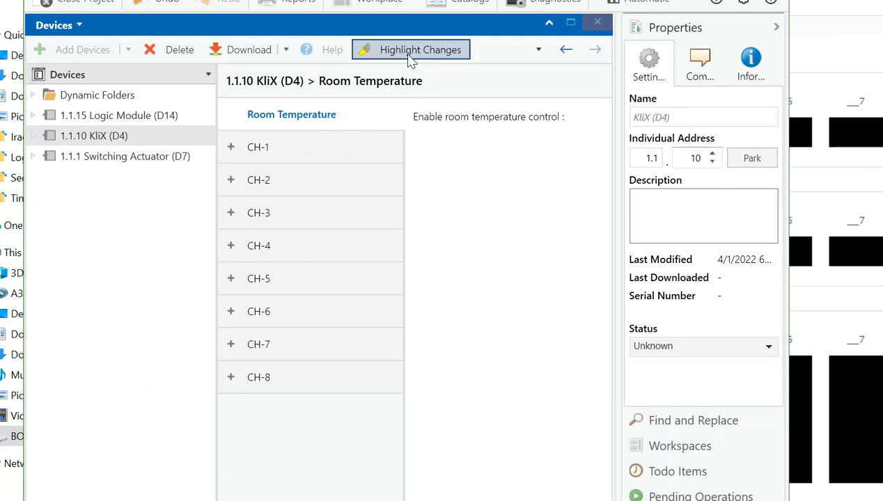
left_click(776, 28)
left_click(315, 150)
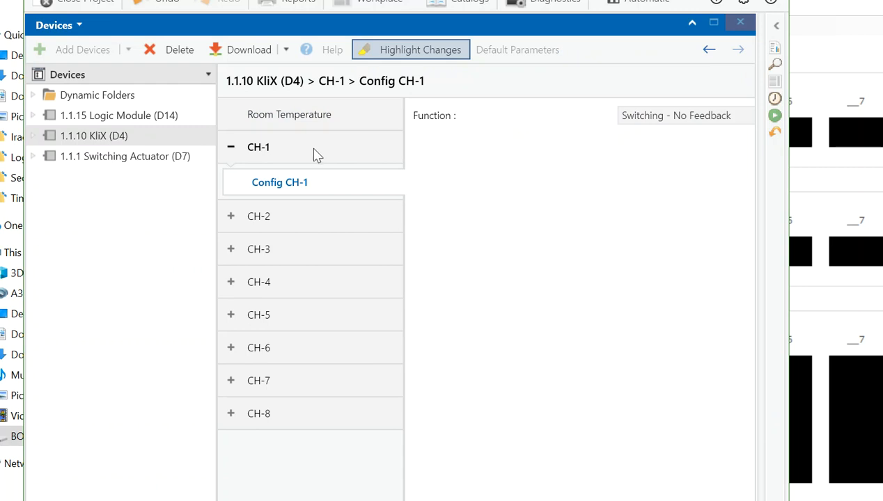
left_click(338, 212)
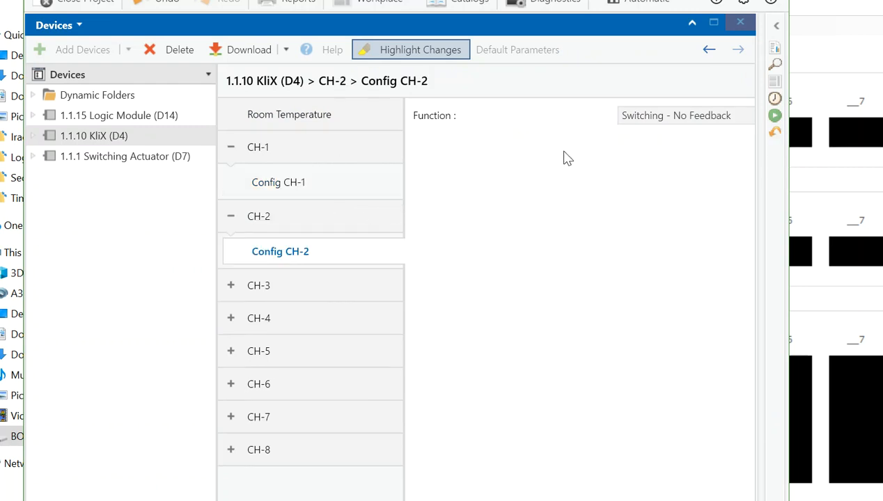
left_click(145, 157)
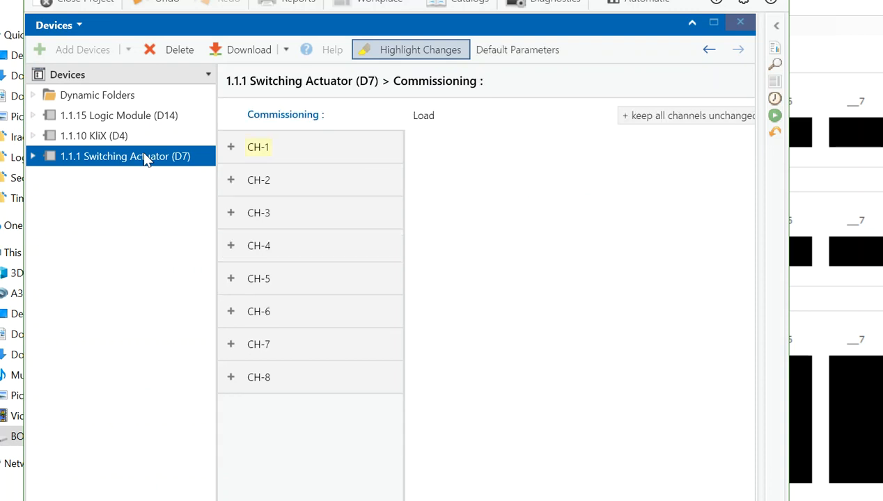
left_click(291, 156)
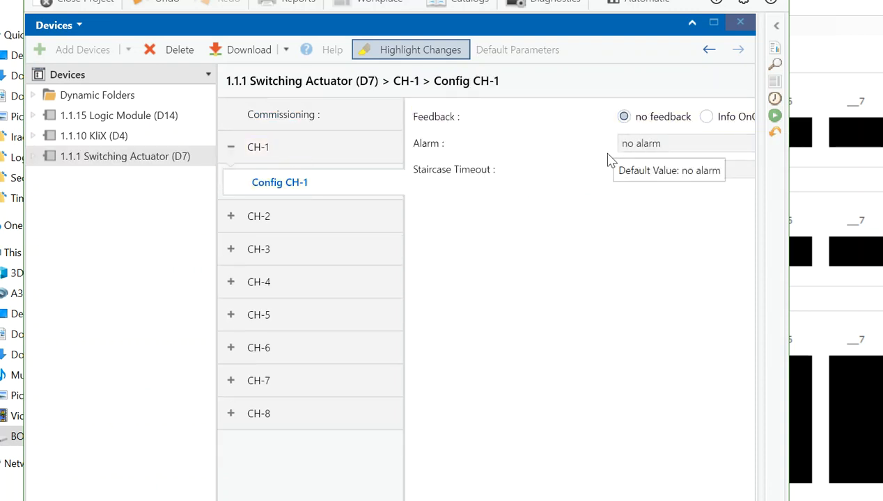
Review the logic function options for CH-1 of the Logic Module (D14), keeping AND.
left_click(129, 121)
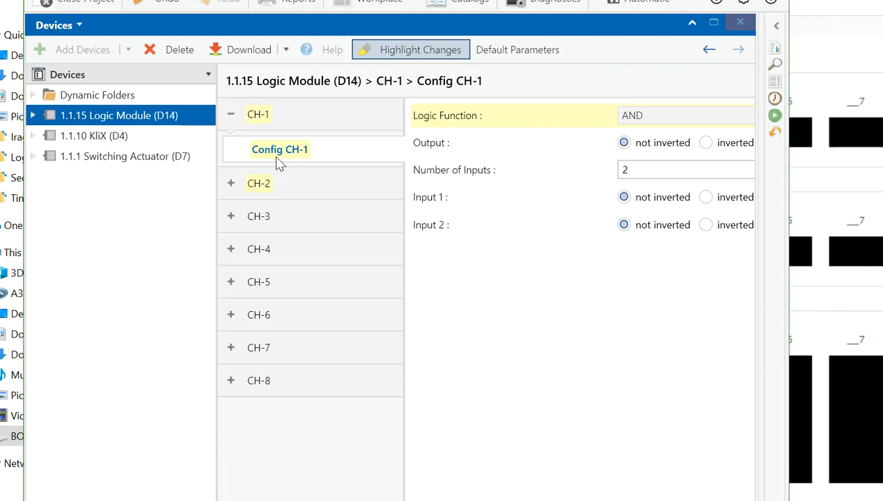
left_click(644, 116)
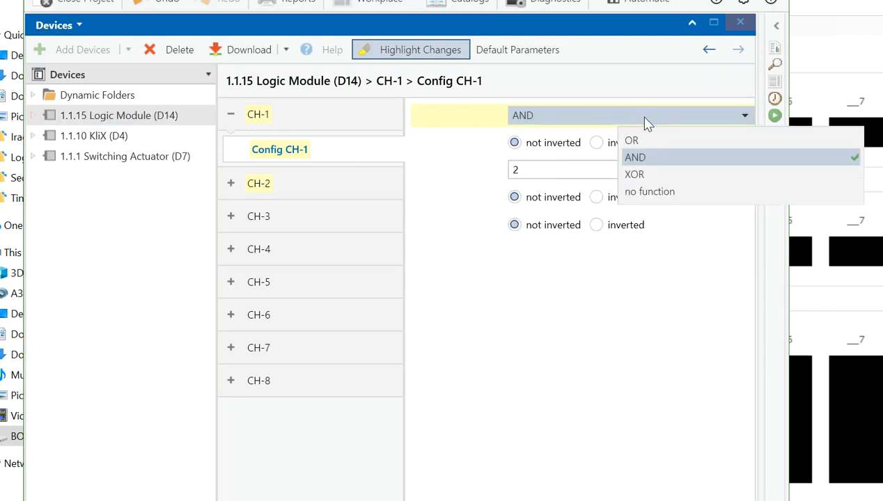
left_click(634, 157)
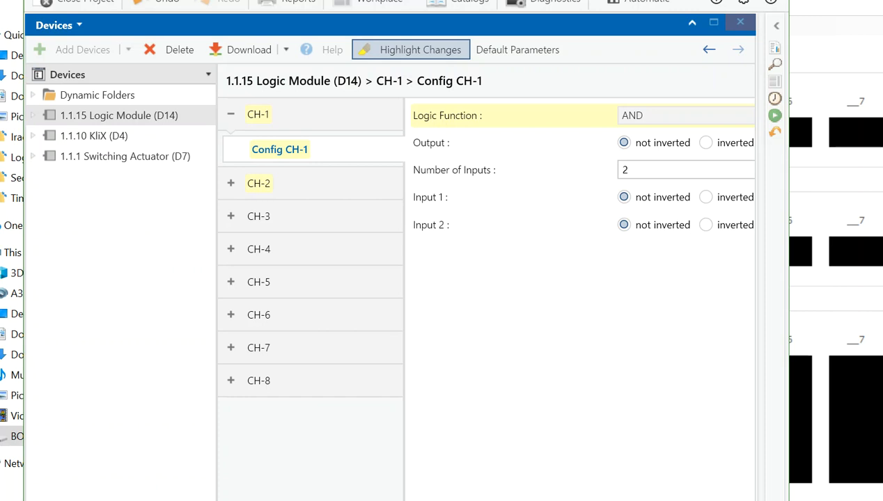
Show the Logic Module's group objects and select the CH-1 AND, Input 1 and Input 2 objects together.
left_click(257, 500)
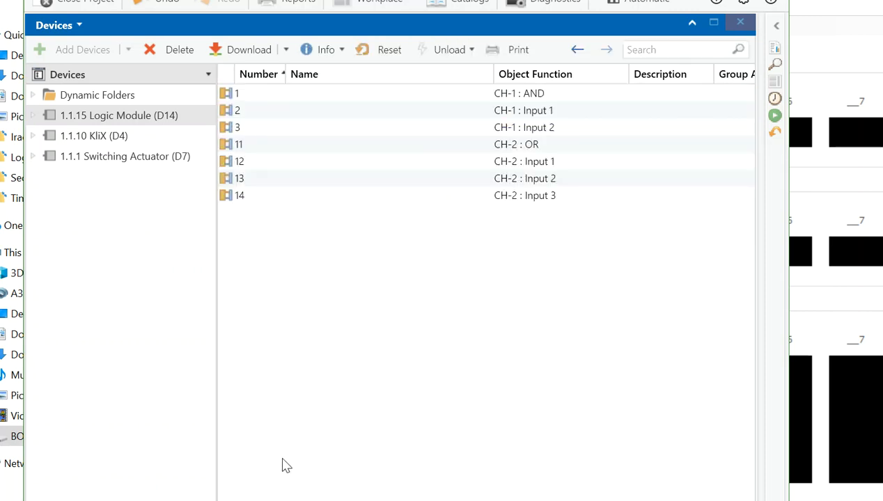
left_click(285, 99)
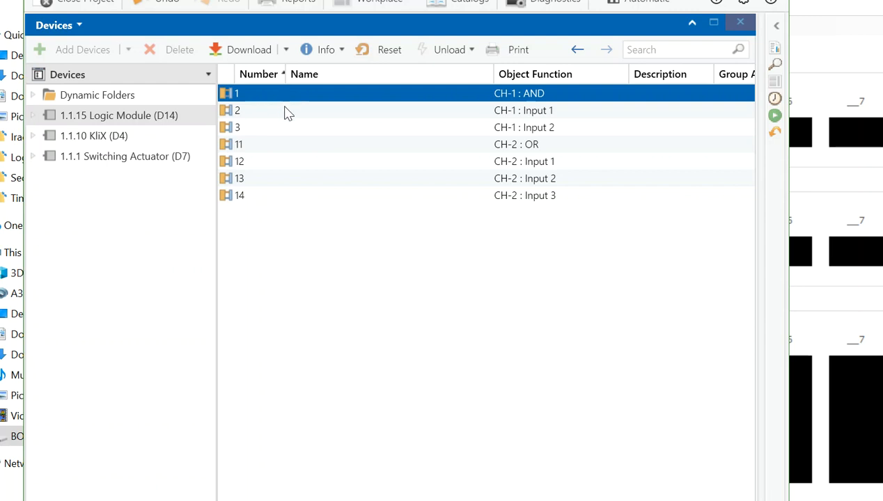
left_click(285, 111, "shift")
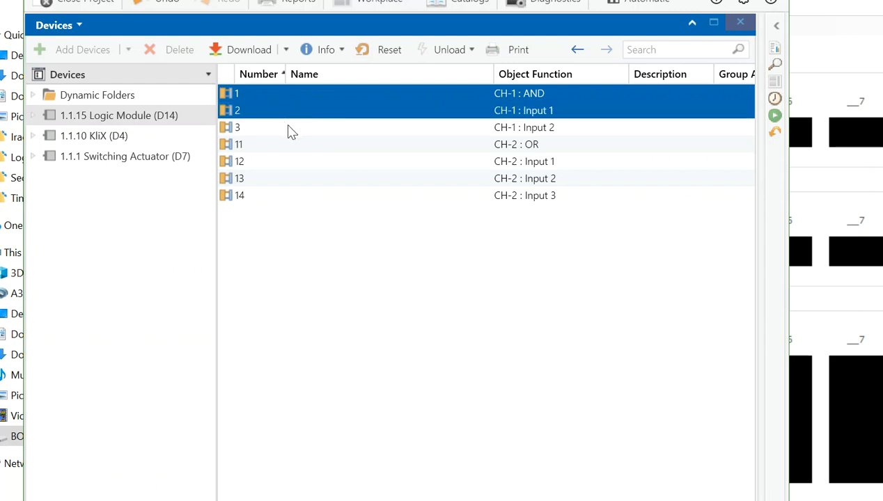
left_click(291, 128, "shift")
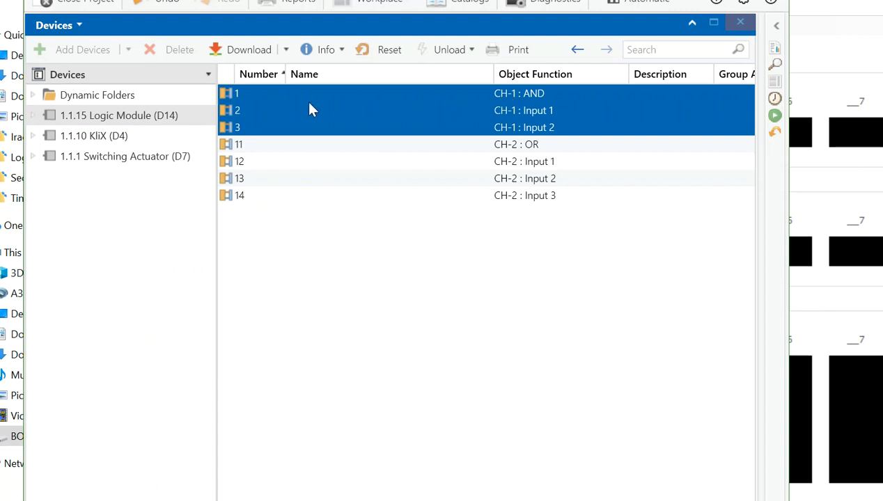
Open a new Group Addresses panel in the workplace alongside the device list.
left_click(73, 0)
left_click_drag(72, 1, 63, 37)
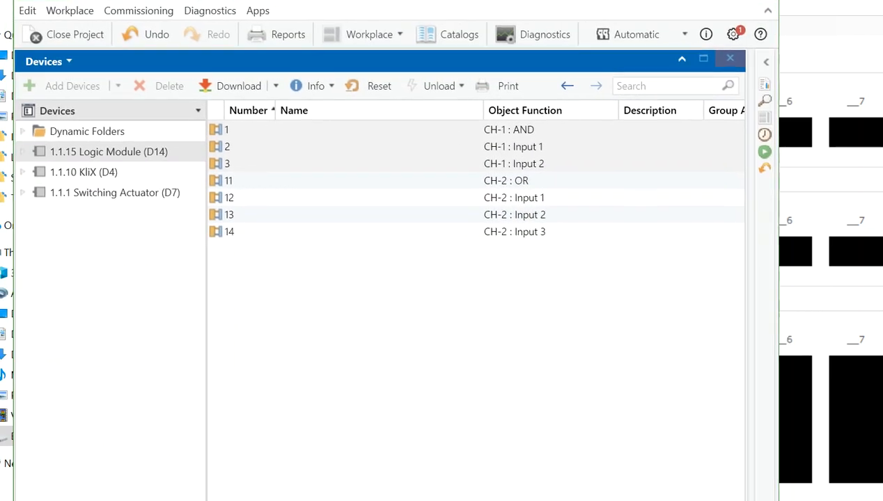
left_click(355, 33)
mouse_move(388, 115)
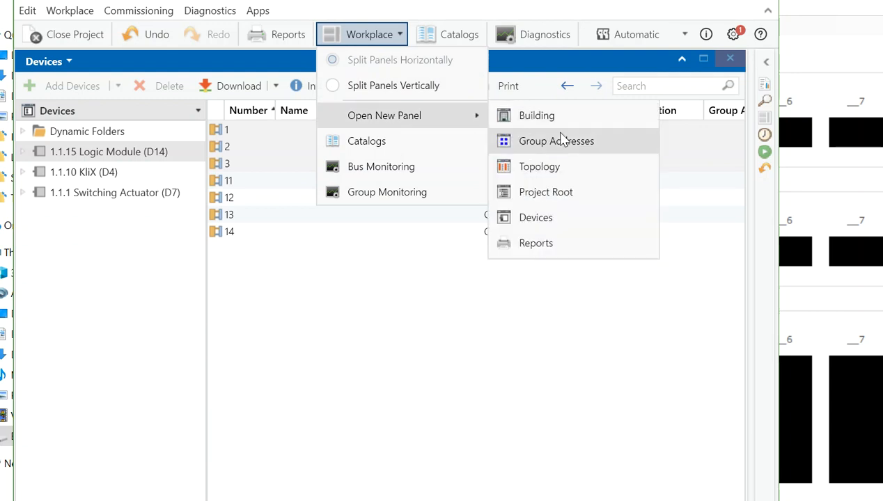
left_click(517, 140)
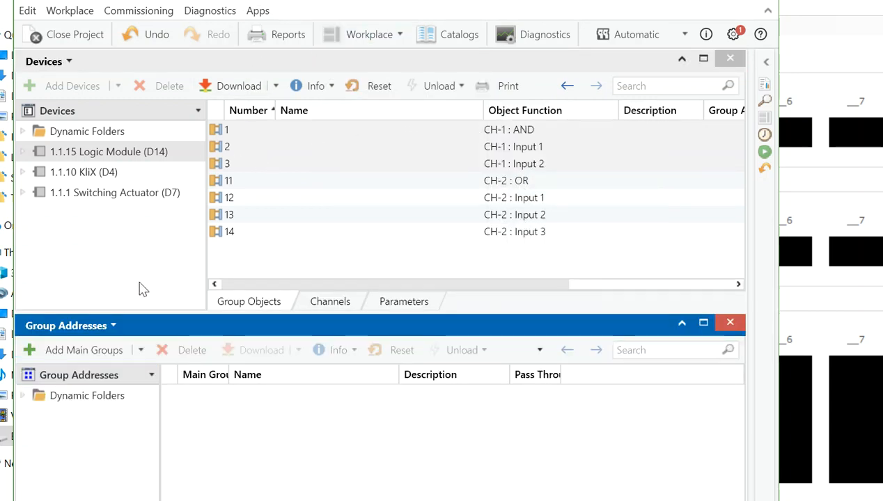
Add one main group named Floor04 to the group addresses.
left_click(114, 352)
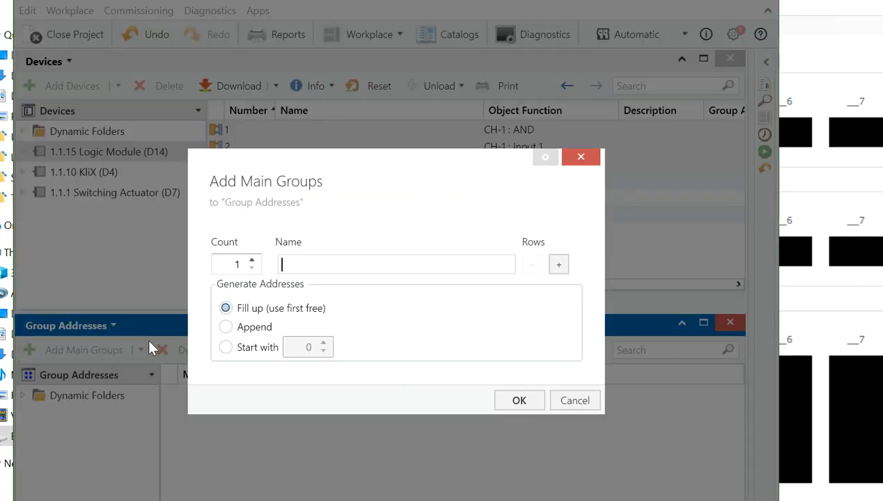
type("Floor04")
key("Return")
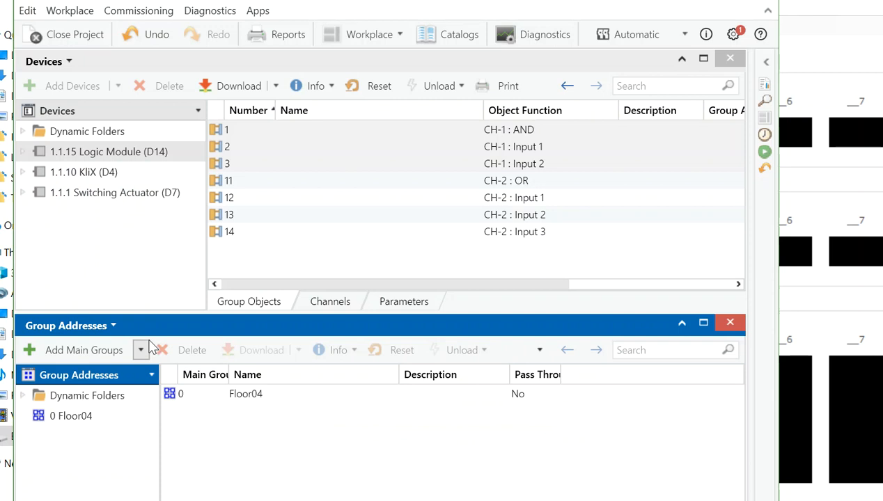
Add a middle group named Central Functions under the Floor04 main group.
left_click(89, 418)
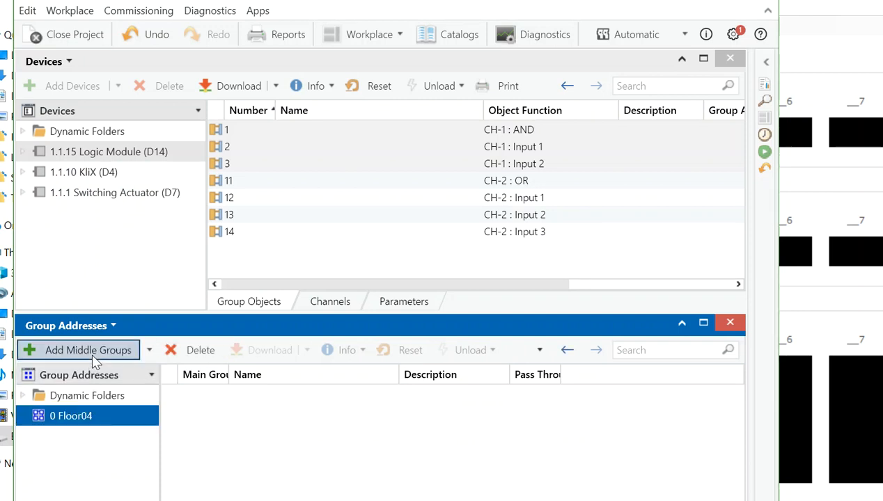
left_click(92, 351)
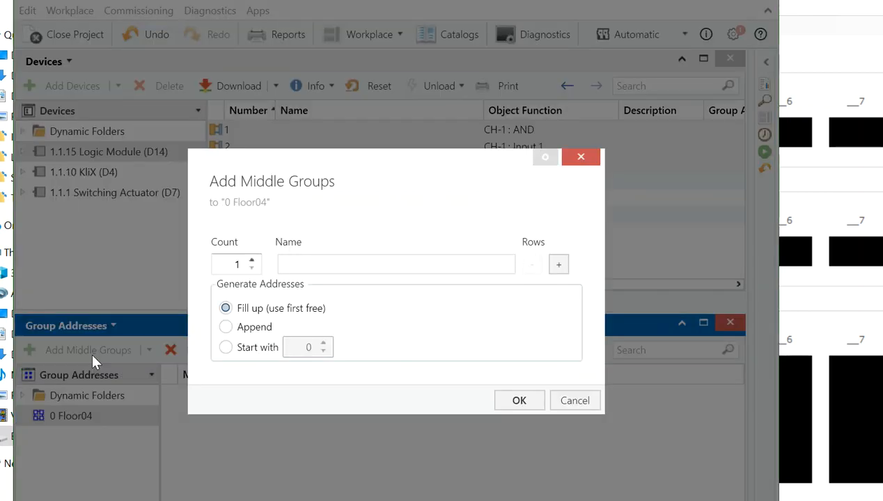
type("Central Functions")
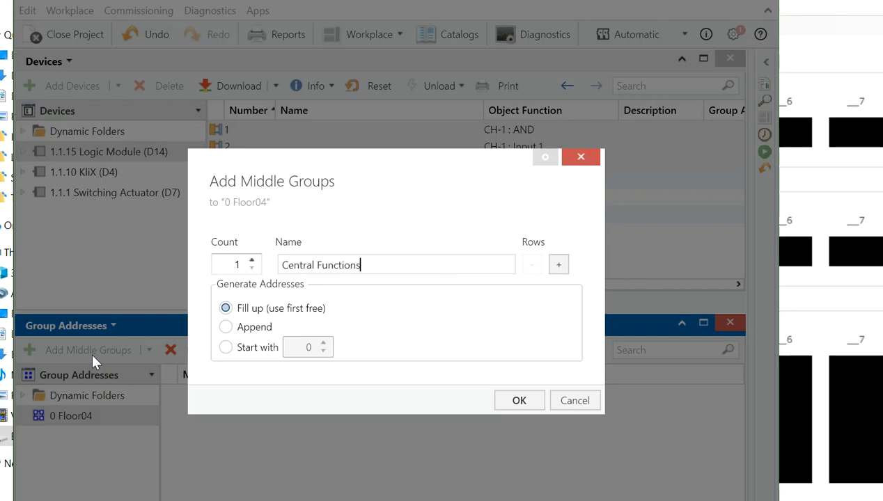
key("Return")
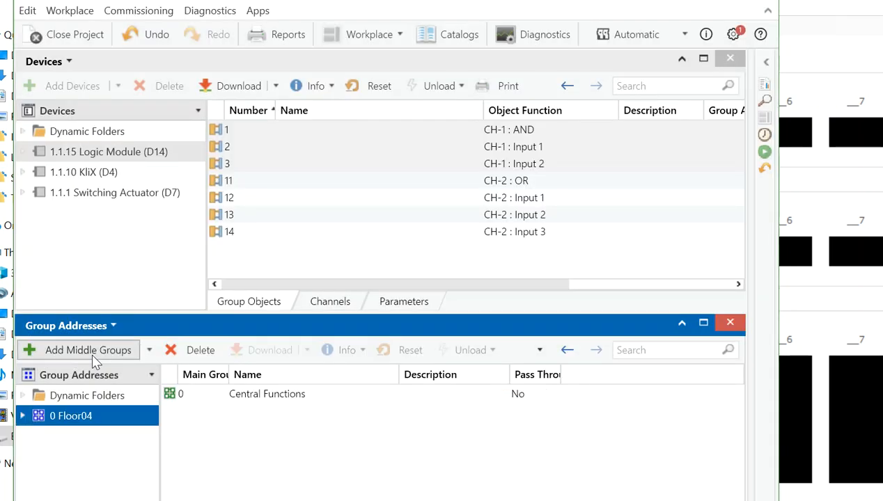
Start adding group addresses to the Central Functions middle group, naming the first one Logic Input01.
left_click(23, 416)
left_click(55, 439)
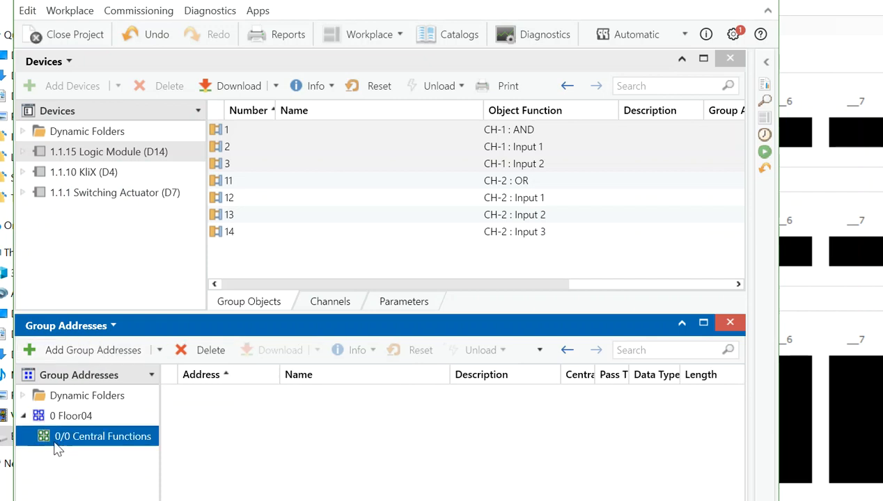
left_click(102, 356)
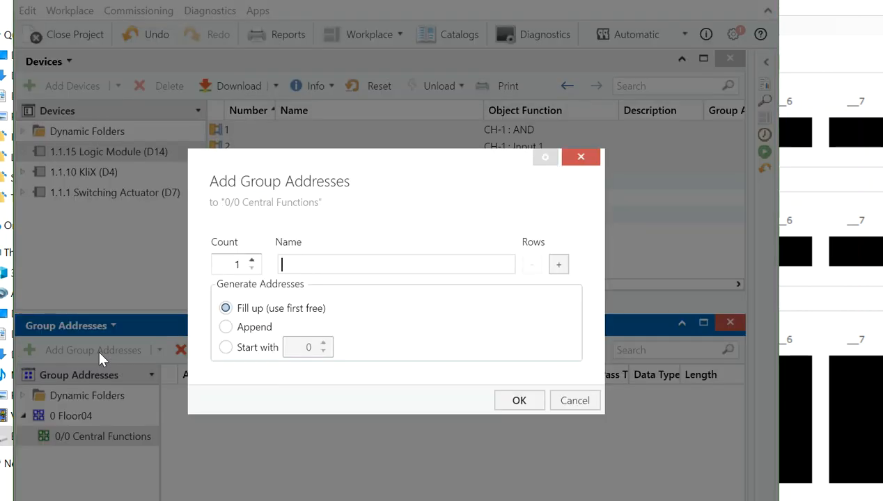
type("Logic Input01")
Add a second group address row and name it Logic Input02.
left_click(551, 268)
left_click(413, 282)
key("BackSpace")
type("2")
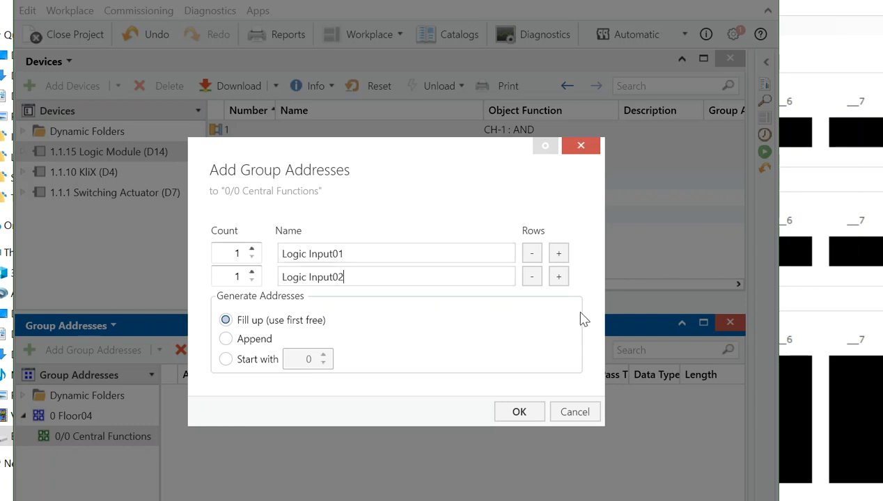
Add a third group address named Logic Output (AND) and create all three under Central Functions.
left_click(559, 276)
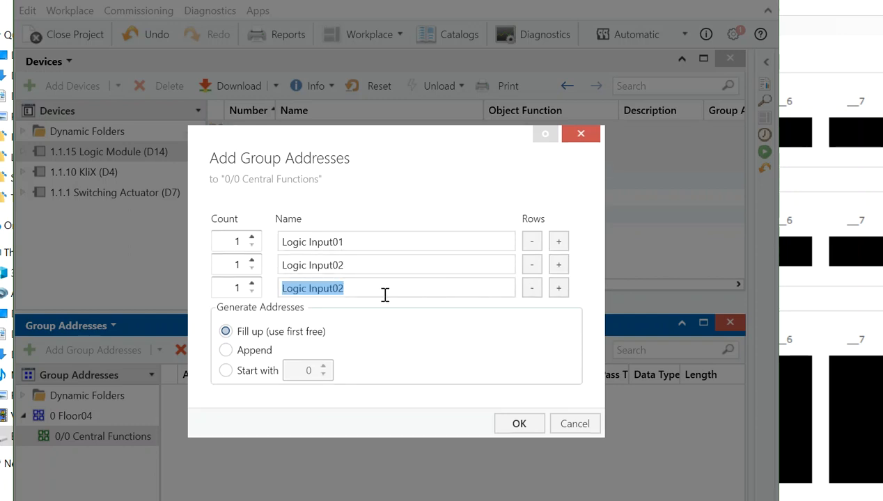
left_click(381, 293)
key("BackSpace")
key("BackSpace")
key("BackSpace")
key("BackSpace")
key("BackSpace")
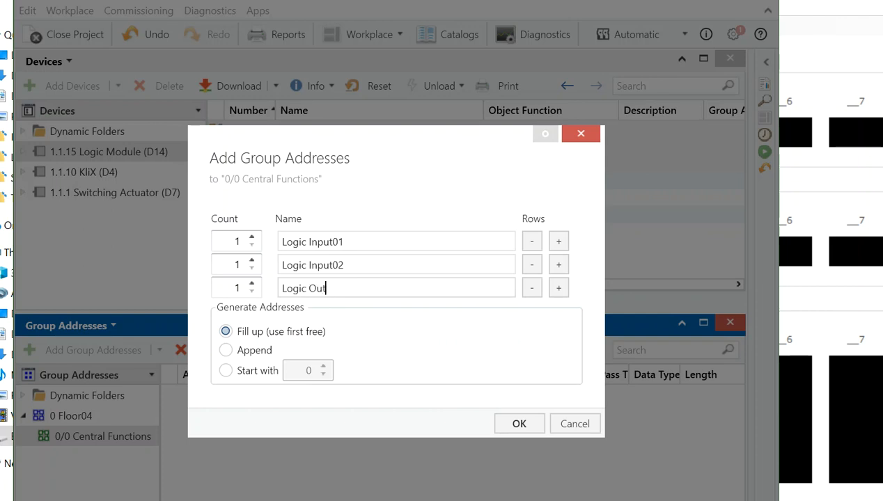
type("Output (AND")
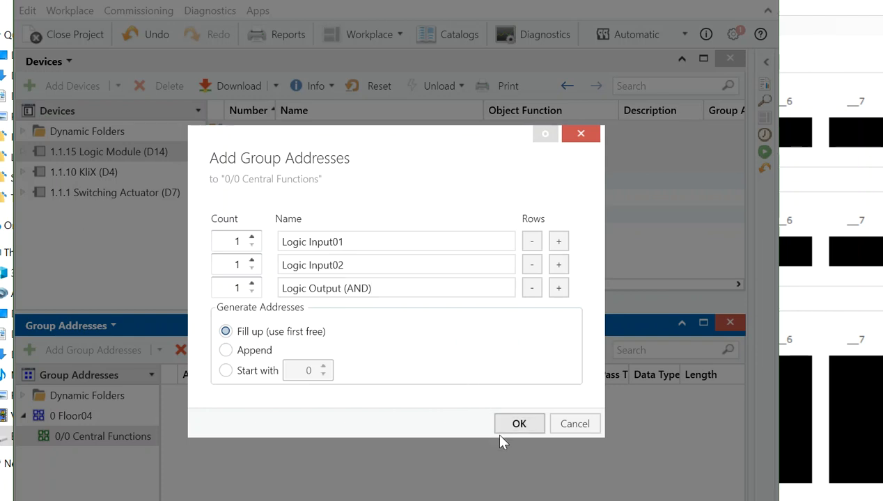
left_click(517, 425)
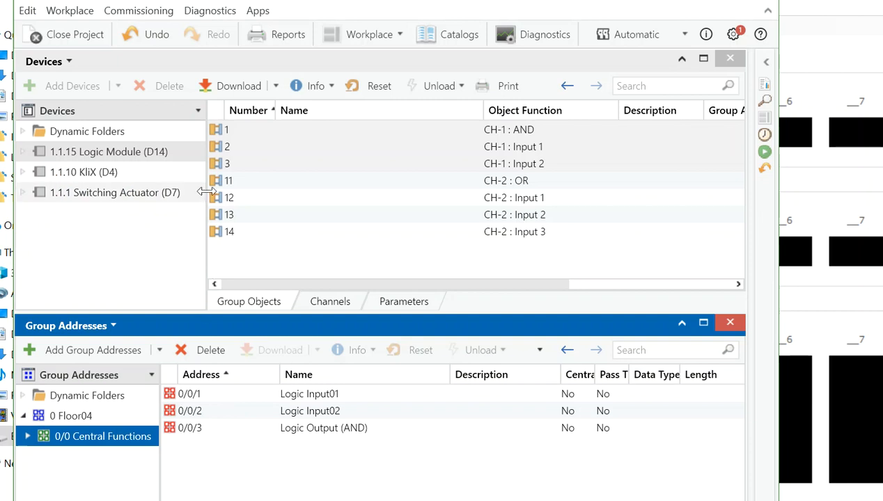
Link the Logic Module's CH-1 Input 1, Input 2 and AND objects to Logic Input01, Logic Input02 and Logic Output (AND) respectively.
left_click(244, 151)
left_click_drag(245, 152, 259, 393)
left_click_drag(285, 167, 271, 412)
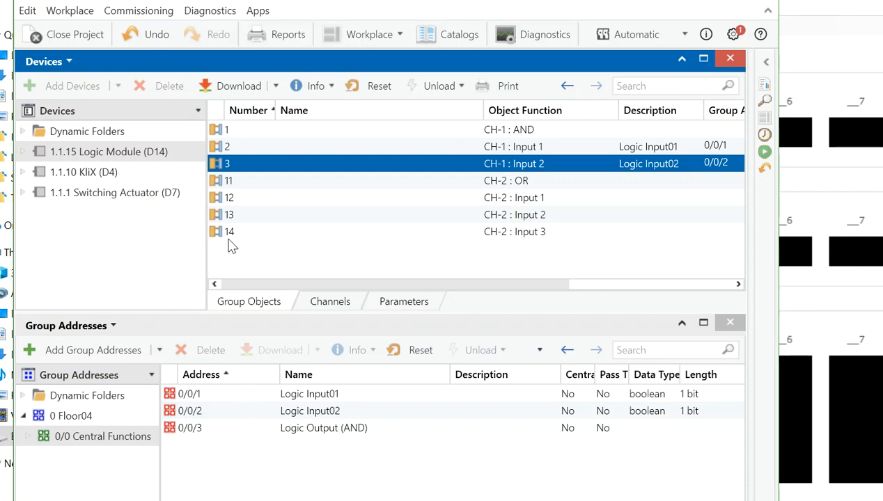
left_click(262, 136)
left_click_drag(267, 131, 276, 430)
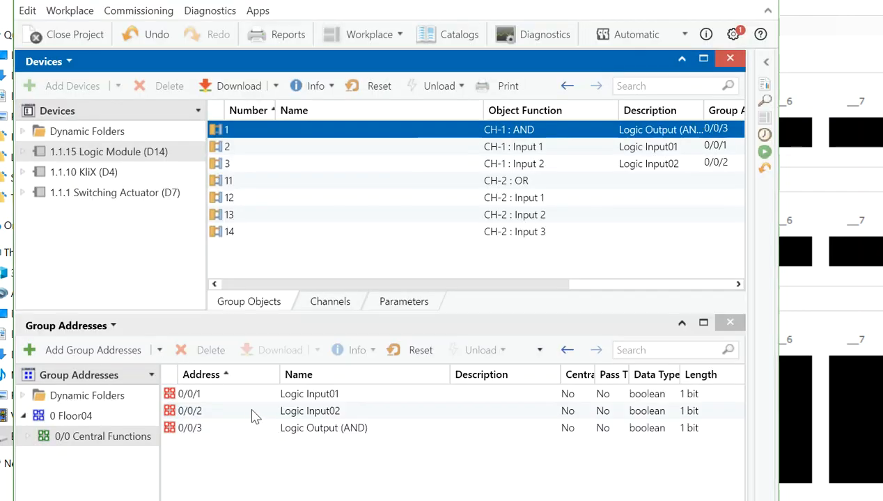
Link the KliX device's CH-1 and CH-2 switching objects to Logic Input01 and Logic Input02.
left_click(153, 173)
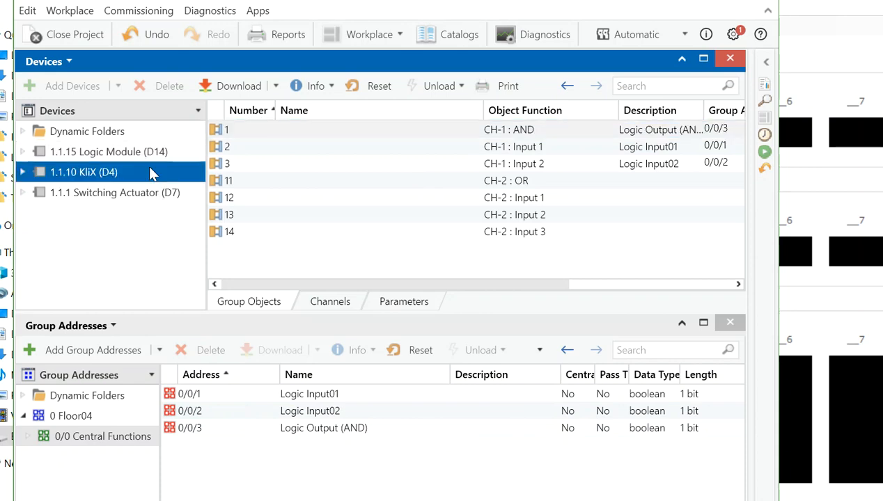
left_click_drag(314, 138, 263, 394)
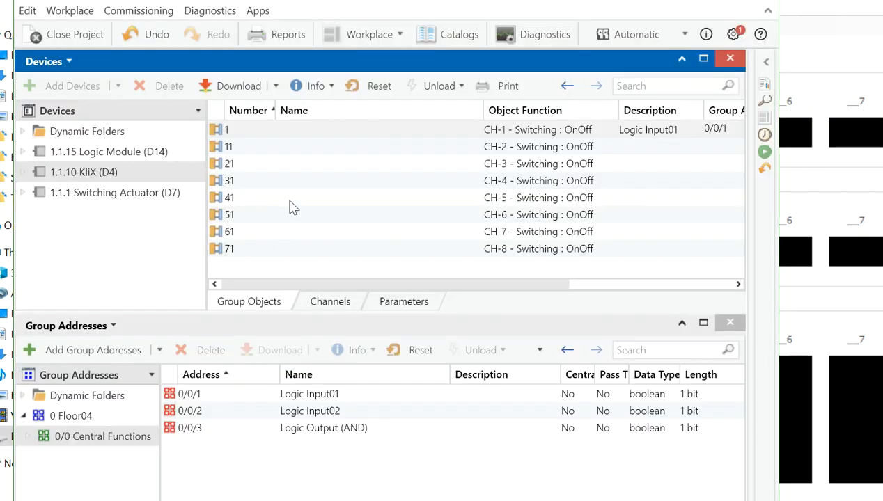
left_click_drag(297, 149, 273, 416)
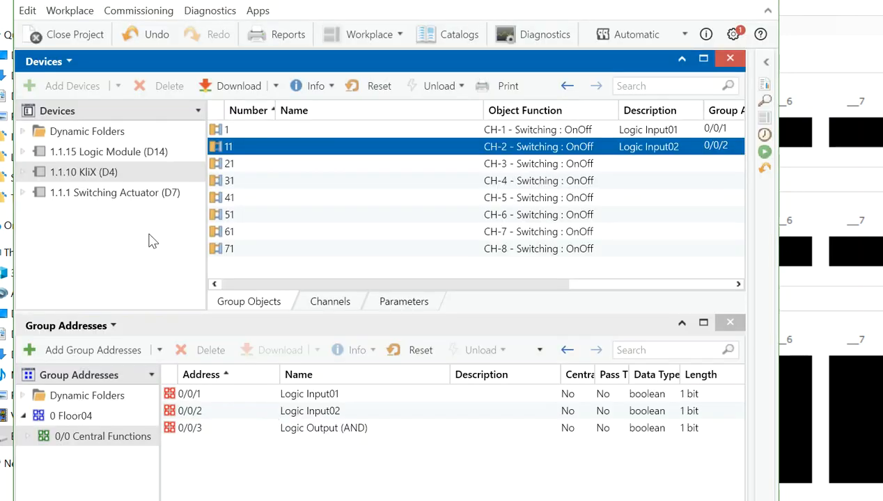
Link the Switching Actuator's CH-1 OnOff object to Logic Output (AND).
left_click(152, 195)
left_click_drag(352, 134, 325, 435)
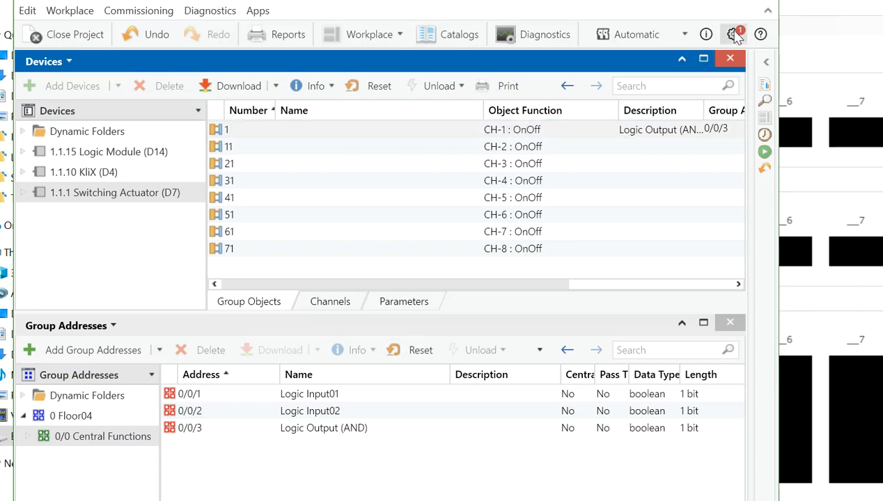
left_click(733, 34)
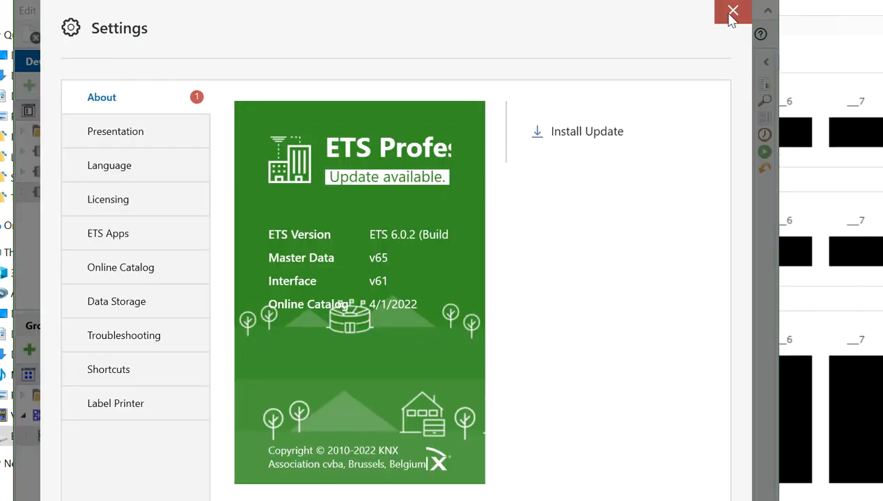
left_click(731, 14)
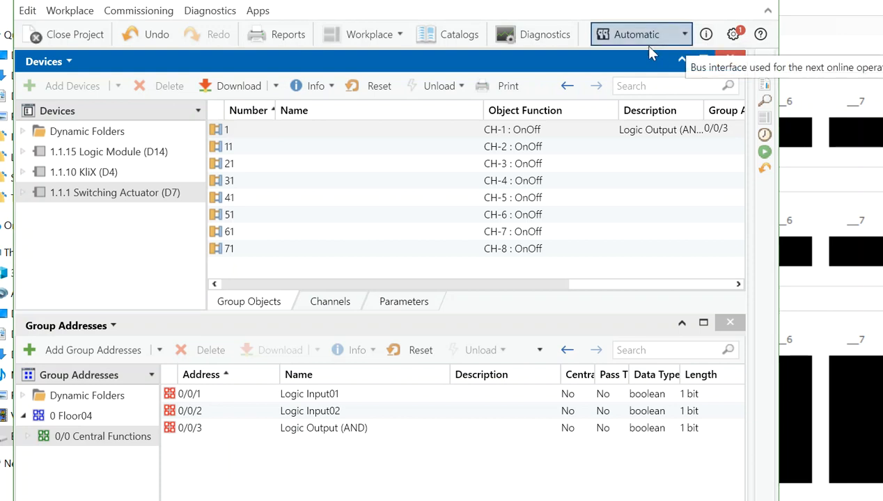
left_click(684, 34)
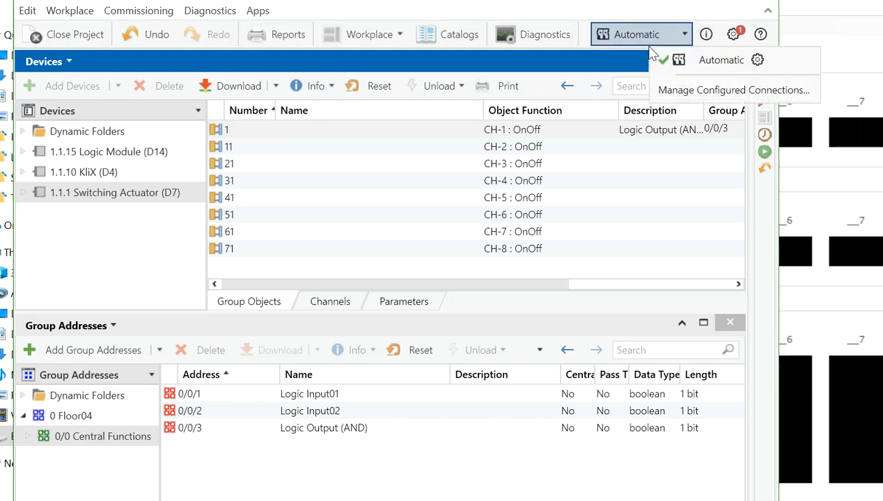
left_click(670, 90)
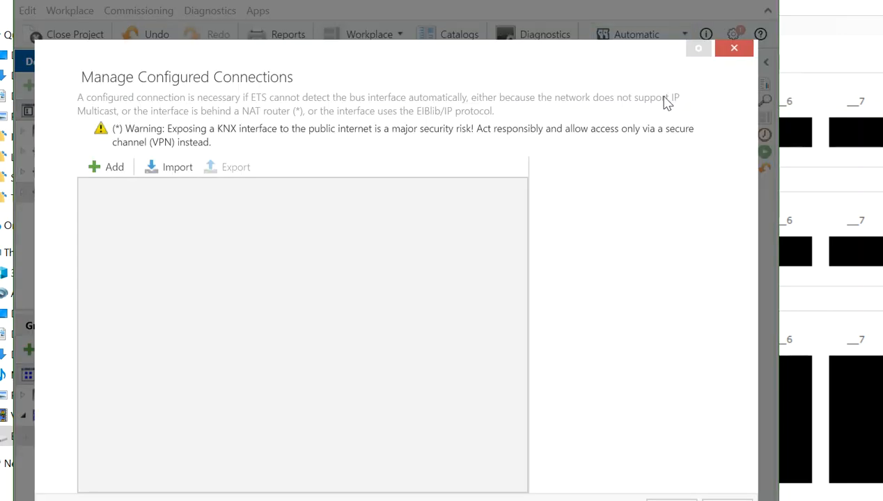
left_click(732, 49)
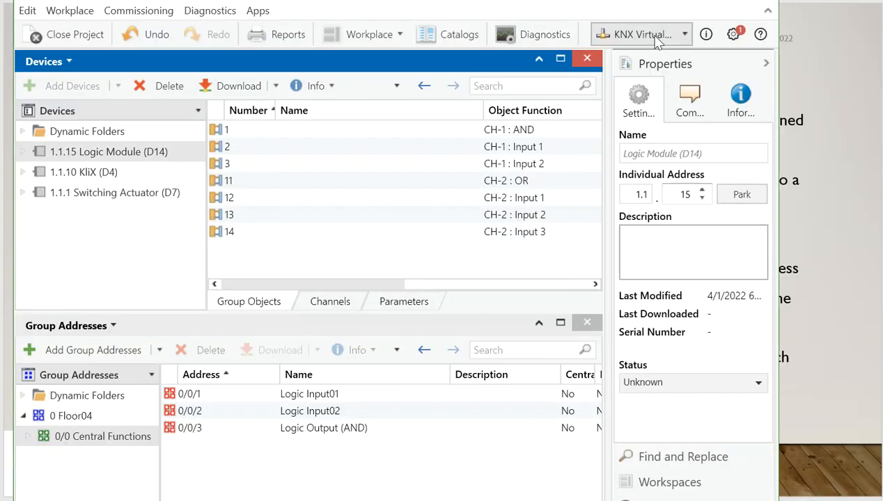
Select KNX Virtual as the bus interface and start a full download to the 1.1.15 Logic Module (D14).
left_click(661, 38)
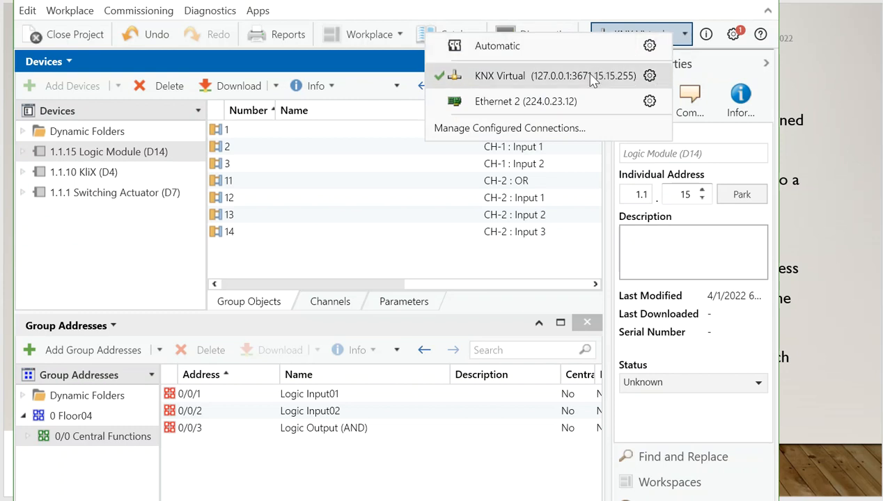
left_click(532, 78)
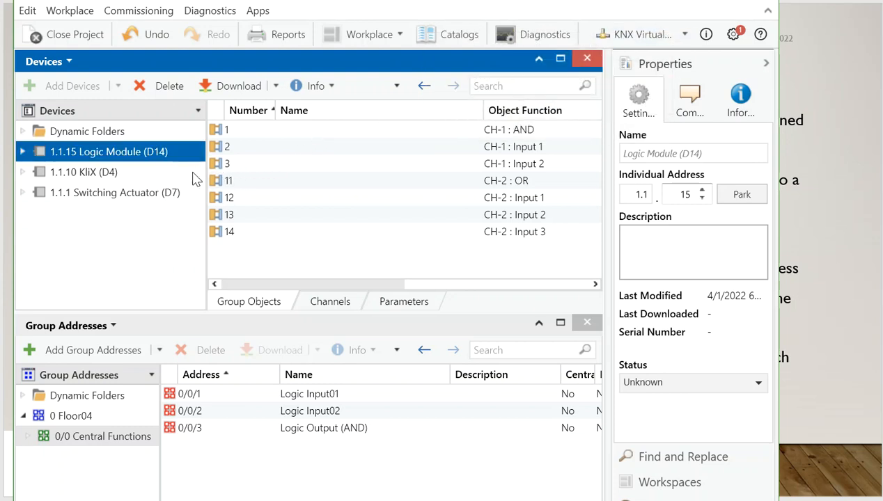
right_click(125, 150)
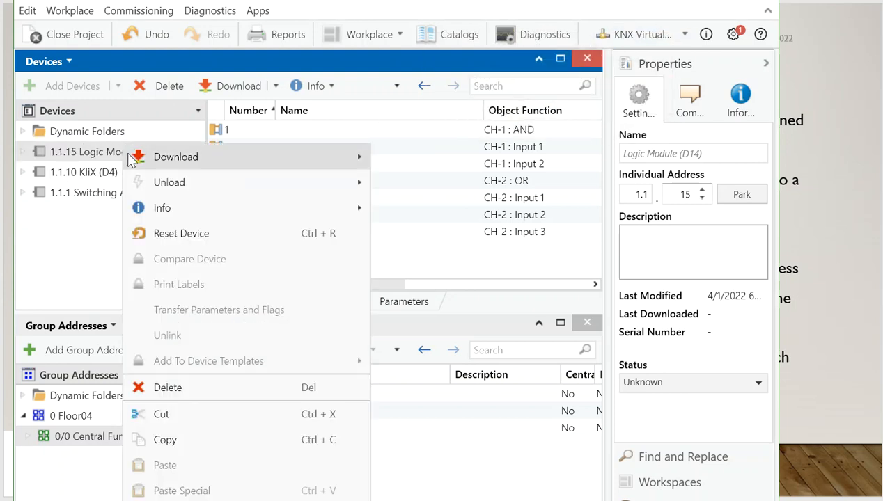
mouse_move(140, 159)
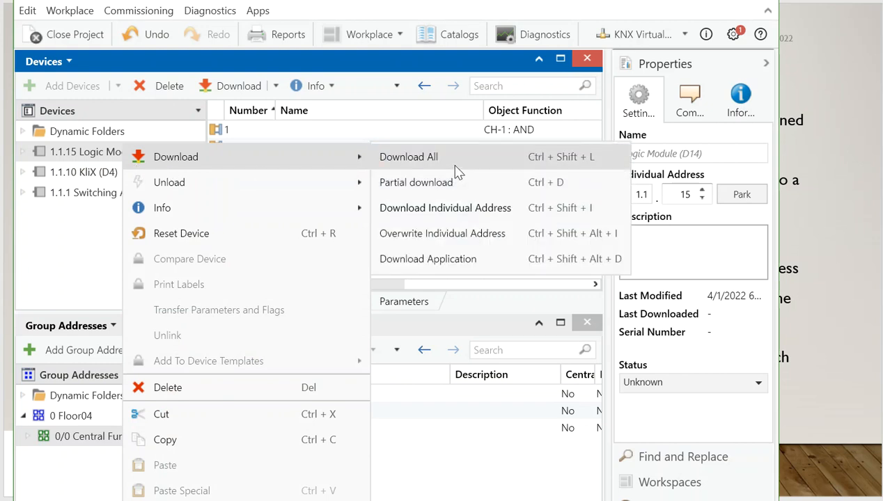
left_click(417, 158)
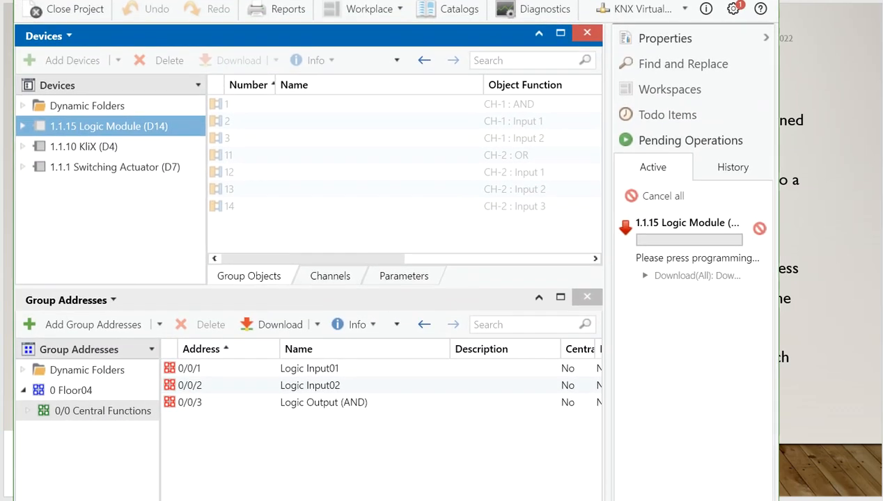
Switch to KNX Virtual, activate programming mode on device D14, and return to ETS.
mouse_move(259, 500)
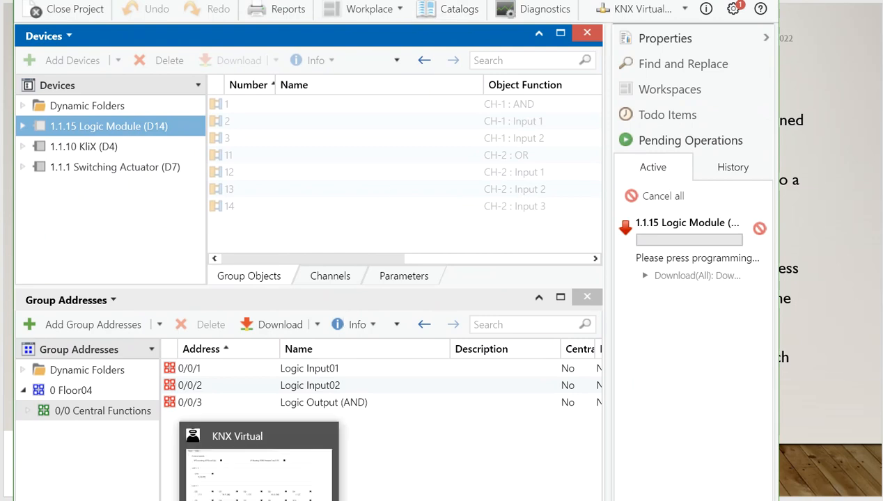
left_click(258, 463)
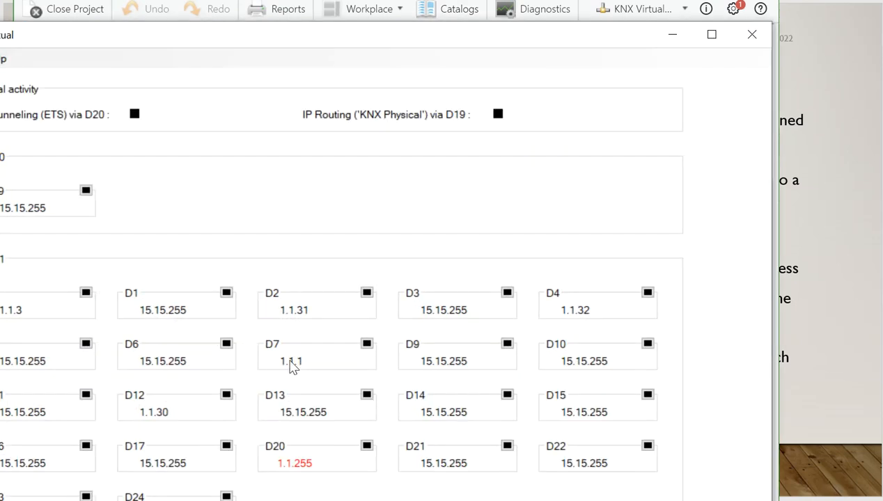
left_click(507, 395)
left_click(670, 42)
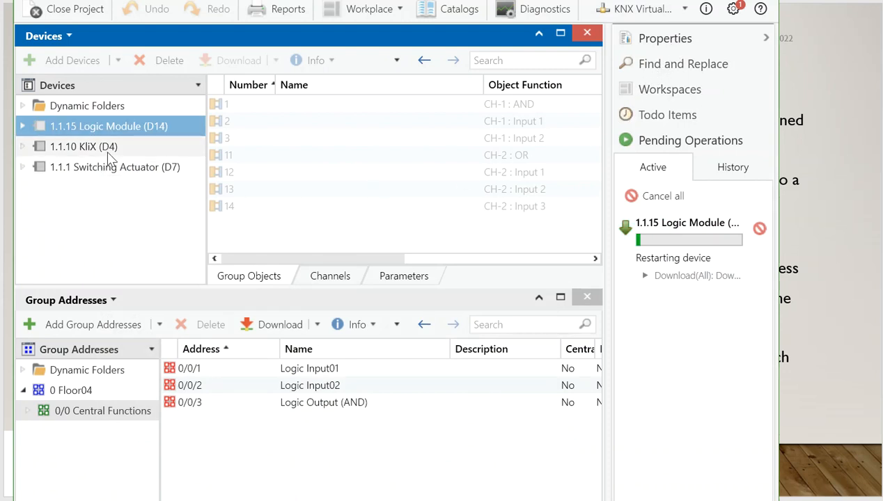
Start a full download to the 1.1.10 KliX (D4) device.
left_click(108, 153)
right_click(108, 146)
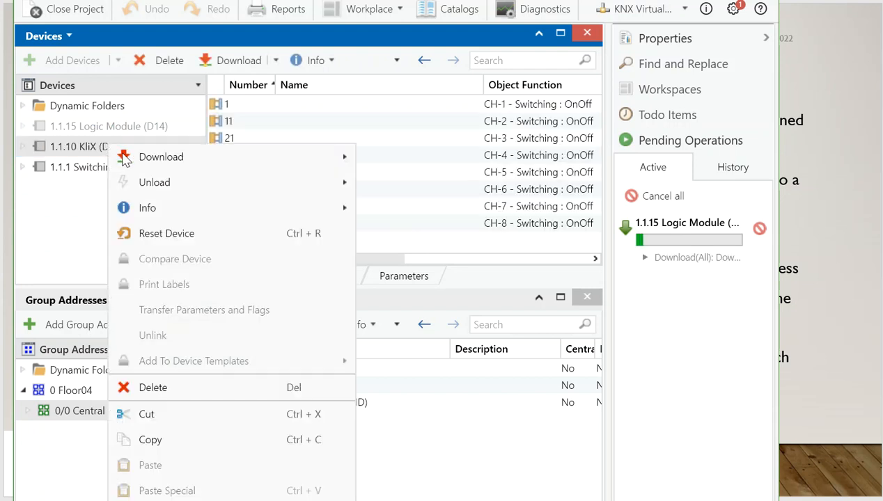
mouse_move(136, 160)
left_click(374, 158)
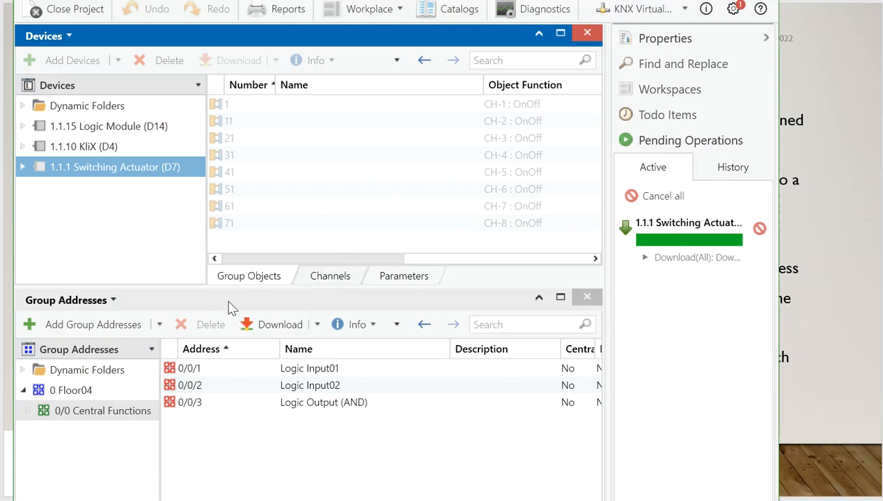
Check the programming status flags of all three devices in the device list.
left_click(89, 87)
left_click_drag(344, 263, 459, 270)
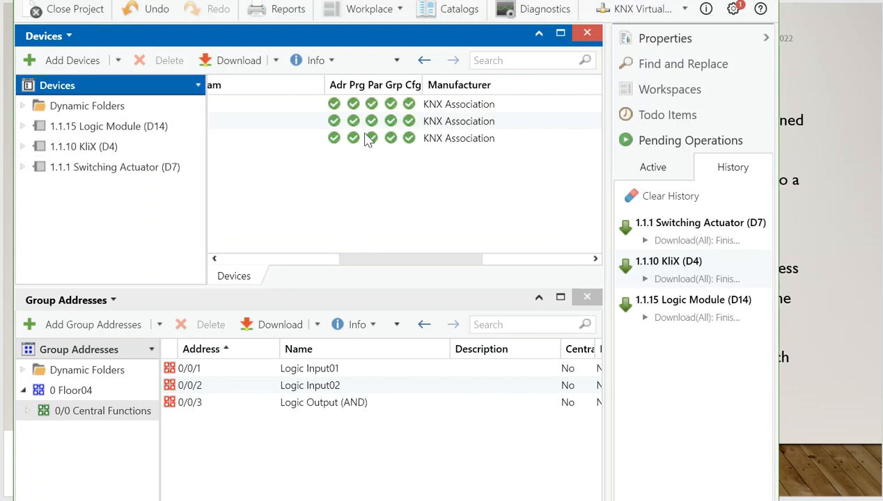
left_click_drag(403, 258, 252, 257)
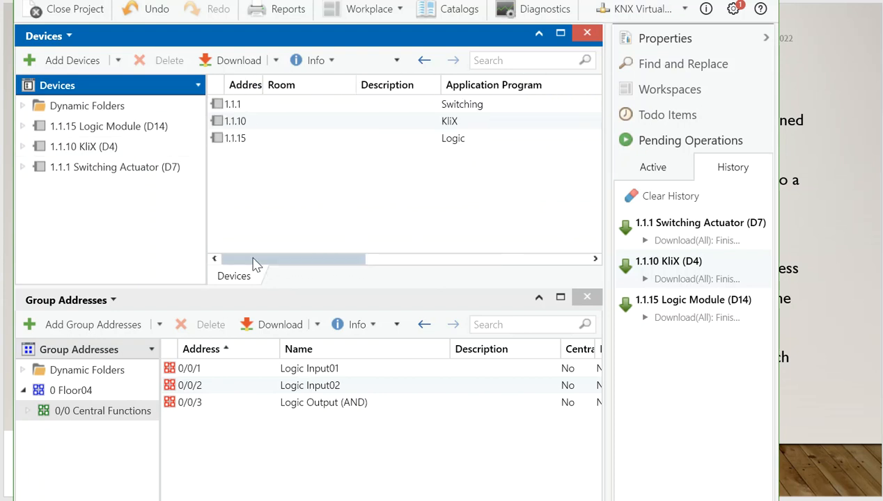
Switch to KNX Virtual and show the view with the D4 push buttons and D7 actuator channels.
left_click(190, 500)
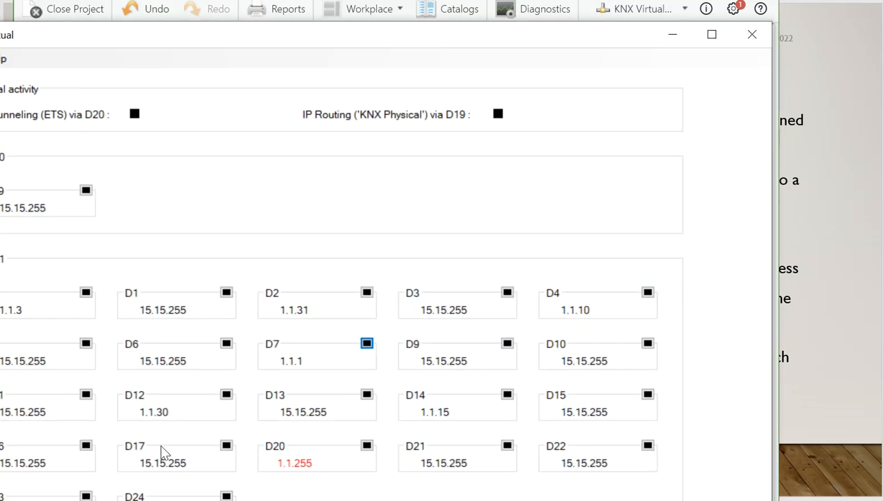
left_click(4, 59)
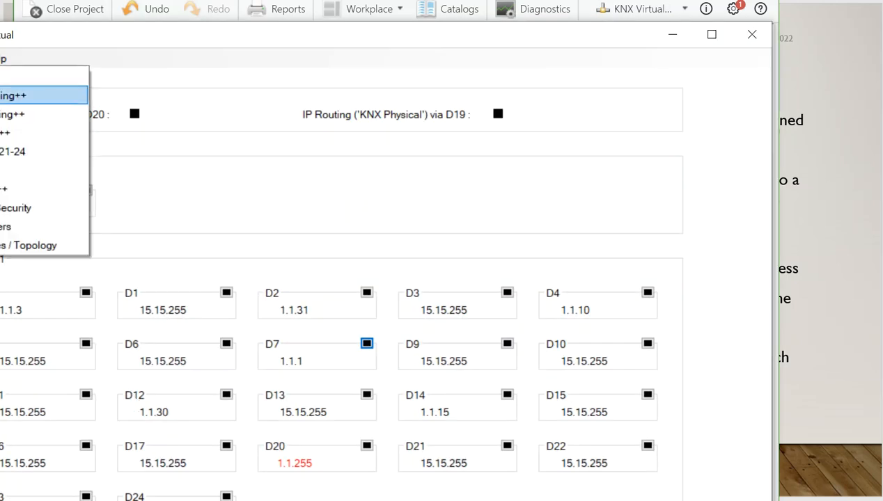
left_click(43, 74)
left_click_drag(99, 45, 189, 49)
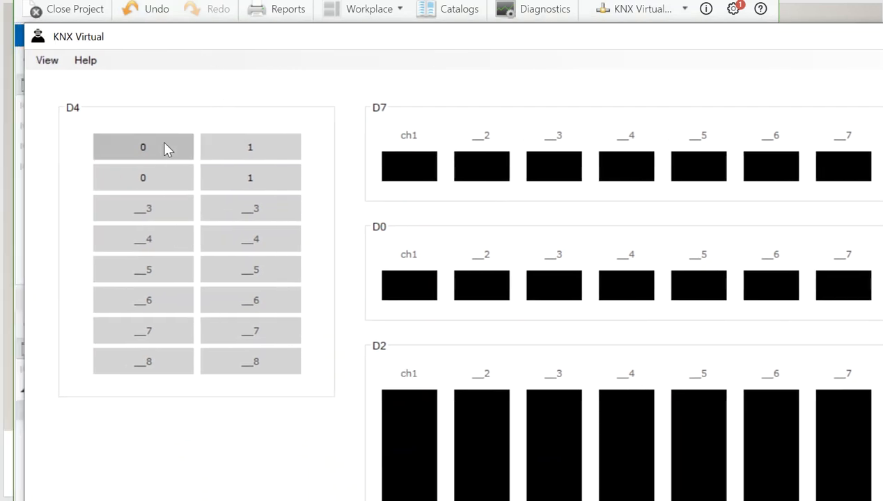
Test the AND function on D7 channel 1 by switching D4's second channel on and toggling its first channel off and on.
left_click(237, 177)
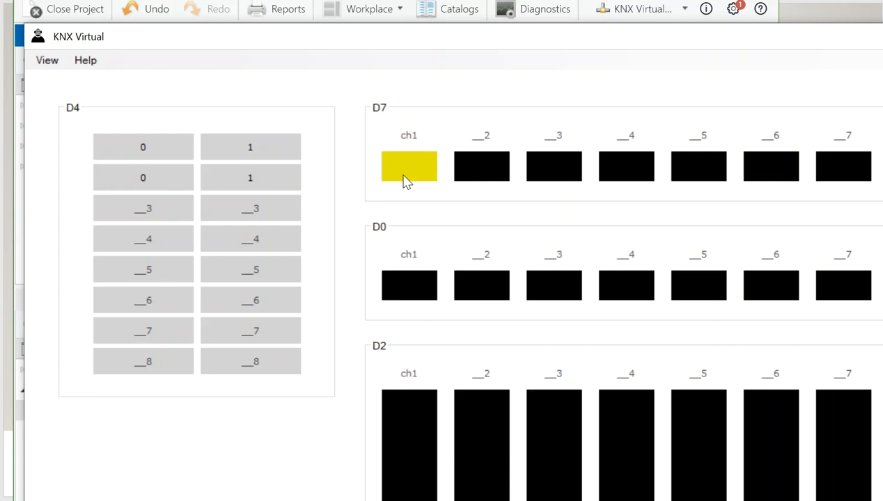
left_click(168, 159)
left_click(167, 159)
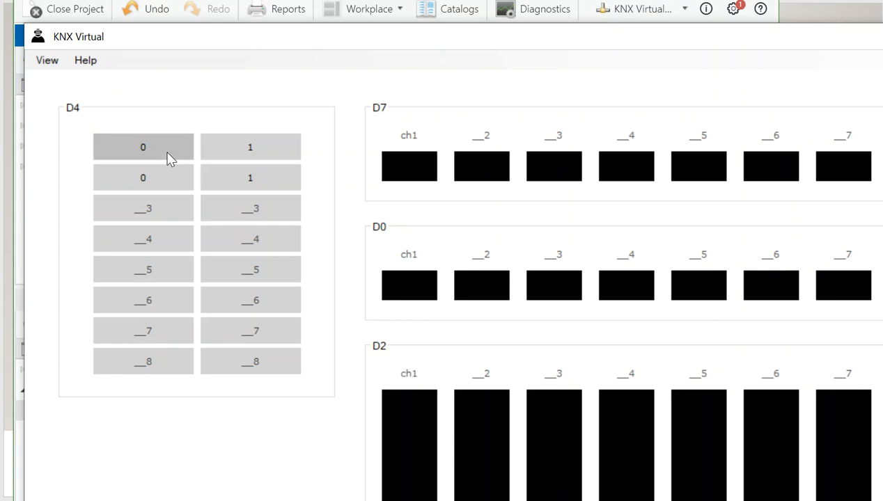
left_click(217, 153)
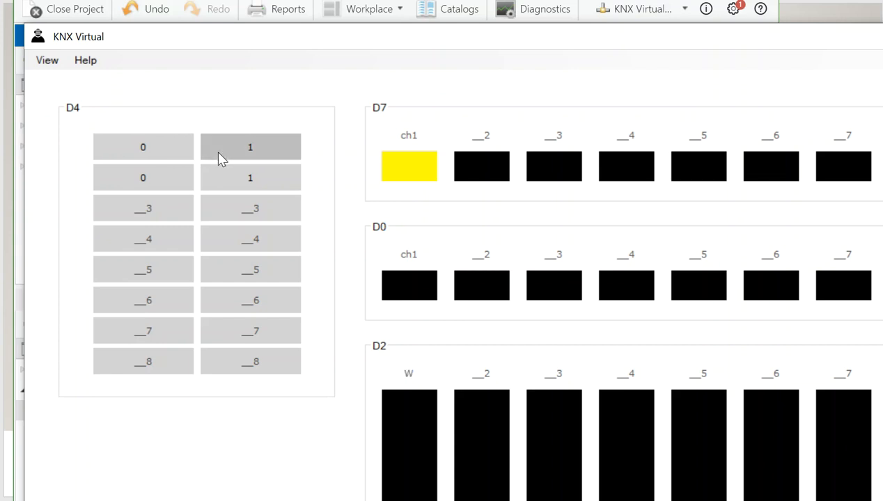
left_click(180, 161)
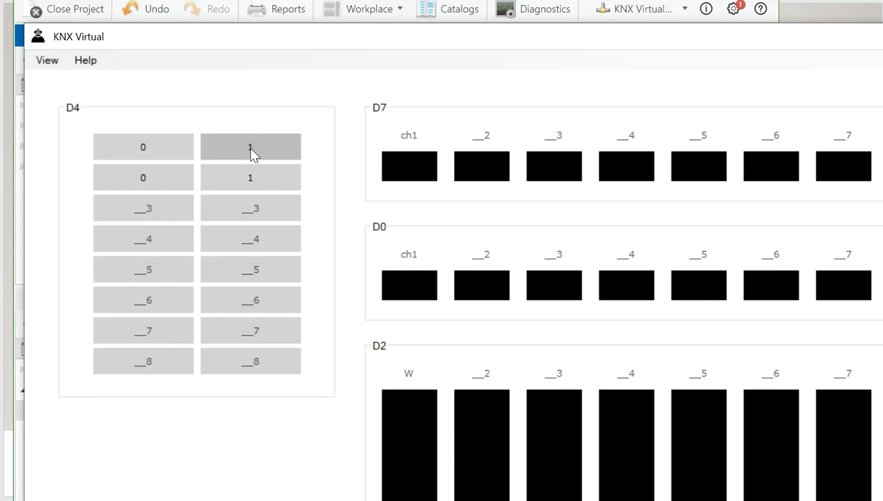
Switch D4's second channel on to test the AND function on D7 channel 1.
left_click(242, 188)
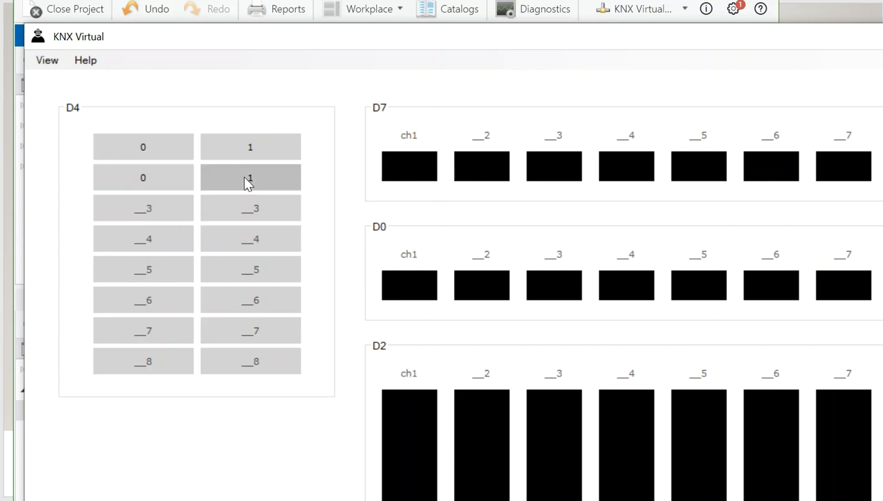
left_click(246, 182)
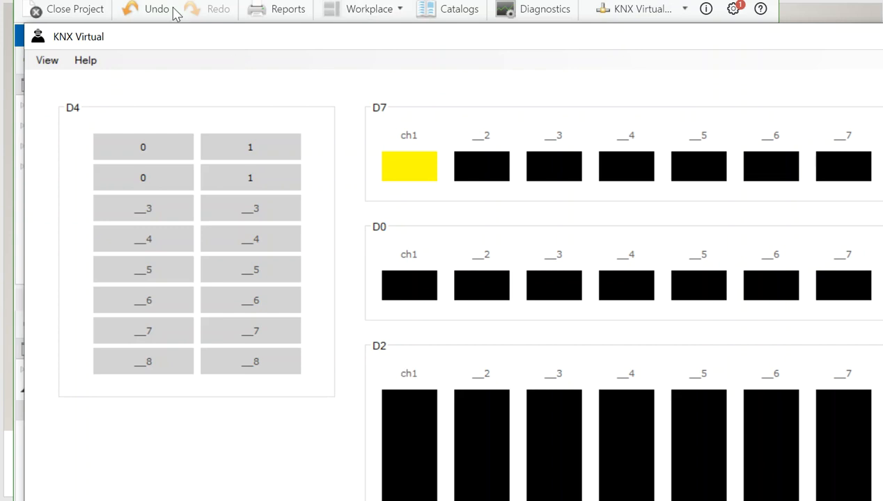
Return to the presentation and advance to slide 15 about the logic module.
left_click(130, 2)
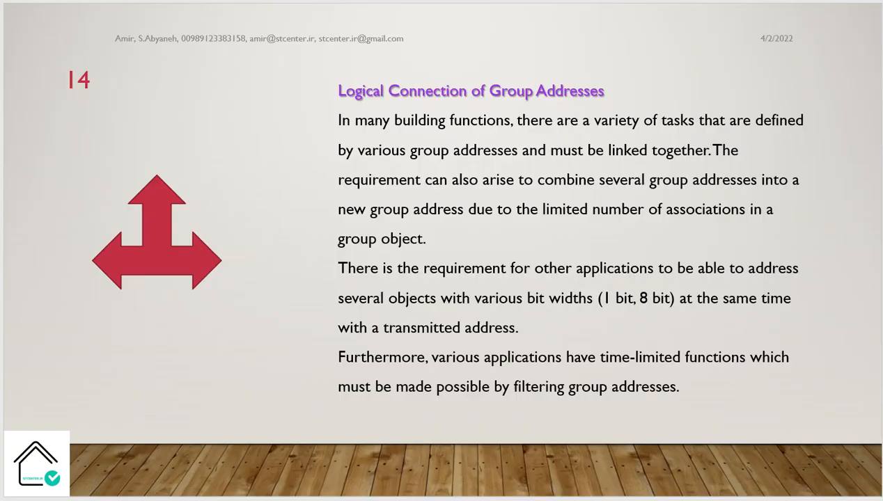
key("Right")
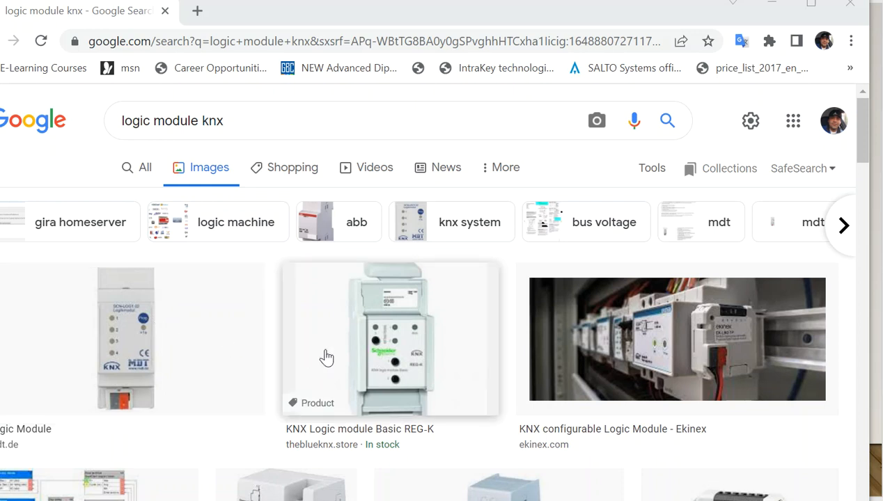
Examine the Google image results for "logic module knx" in the browser, and return to the presentation.
scroll(326, 357, "down", 3)
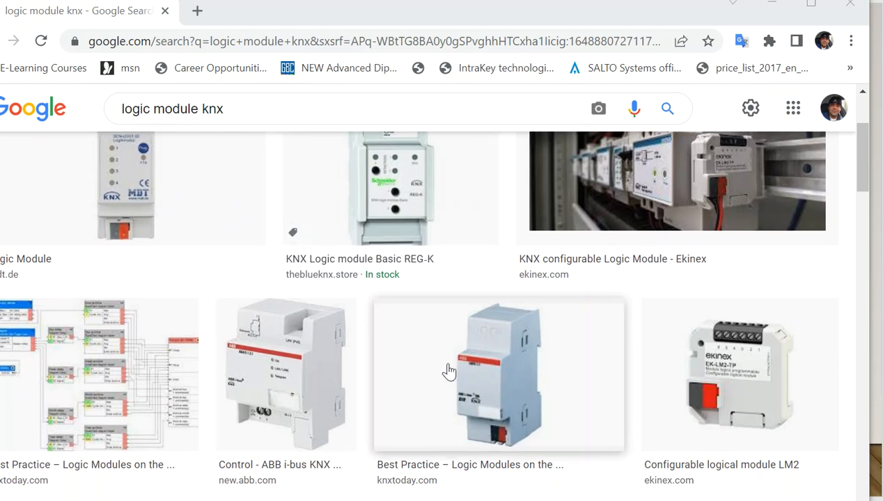
scroll(449, 373, "down", 3)
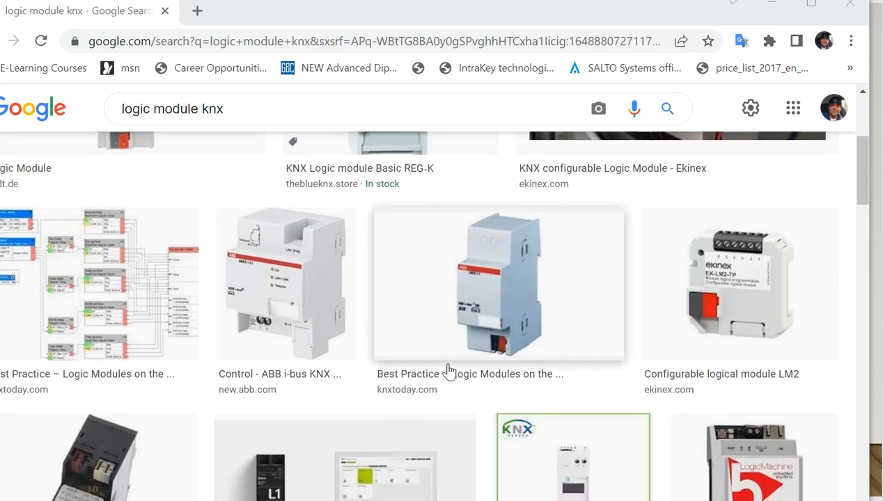
scroll(449, 372, "down", 1)
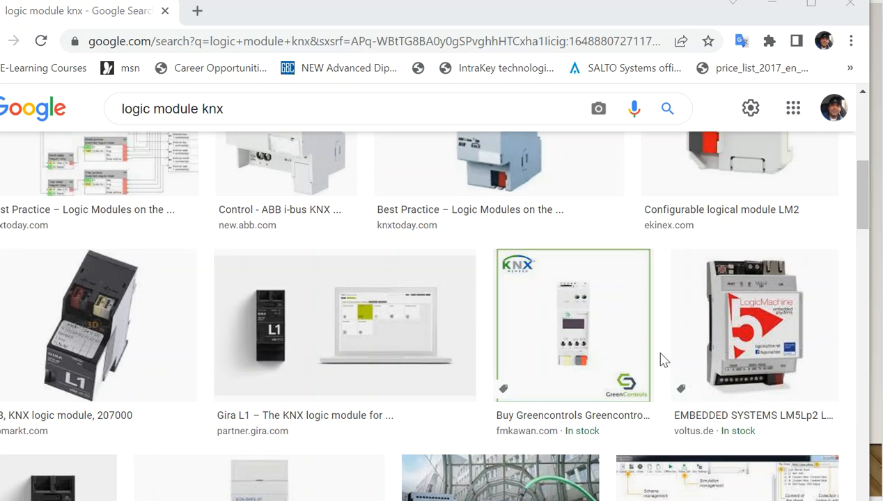
scroll(459, 358, "down", 1)
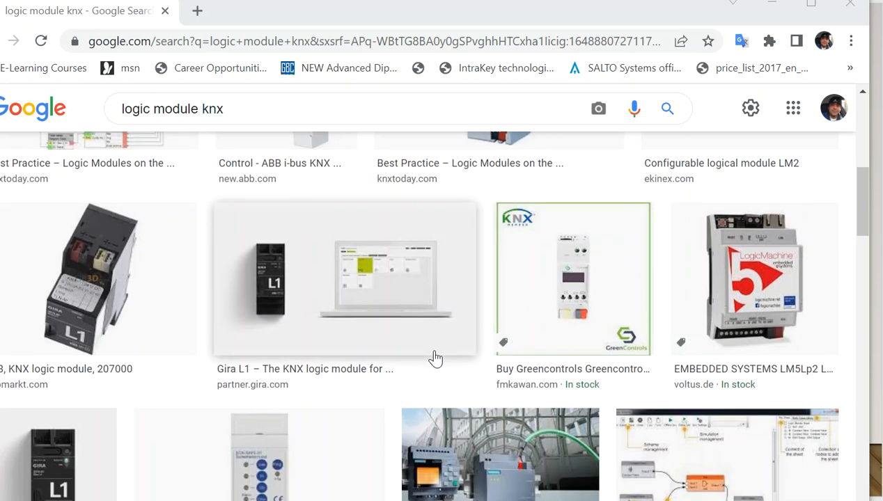
scroll(435, 358, "down", 1)
scroll(435, 358, "down", 2)
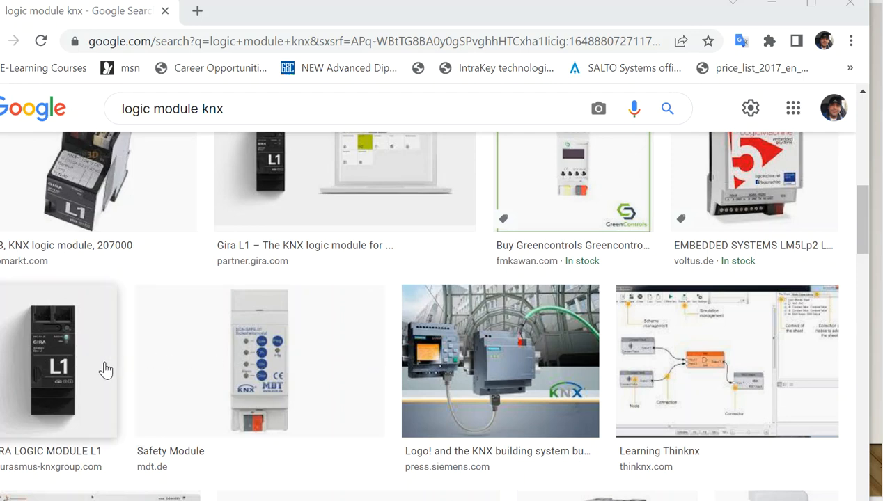
scroll(101, 371, "down", 2)
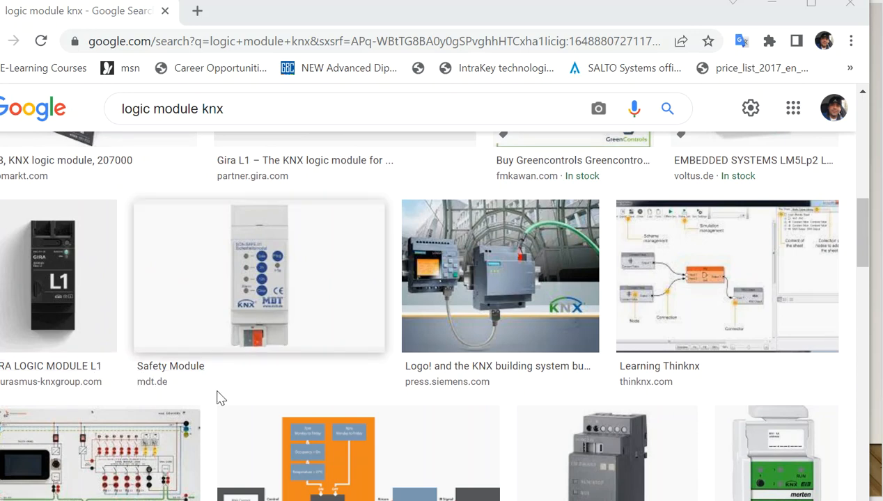
scroll(229, 400, "down", 2)
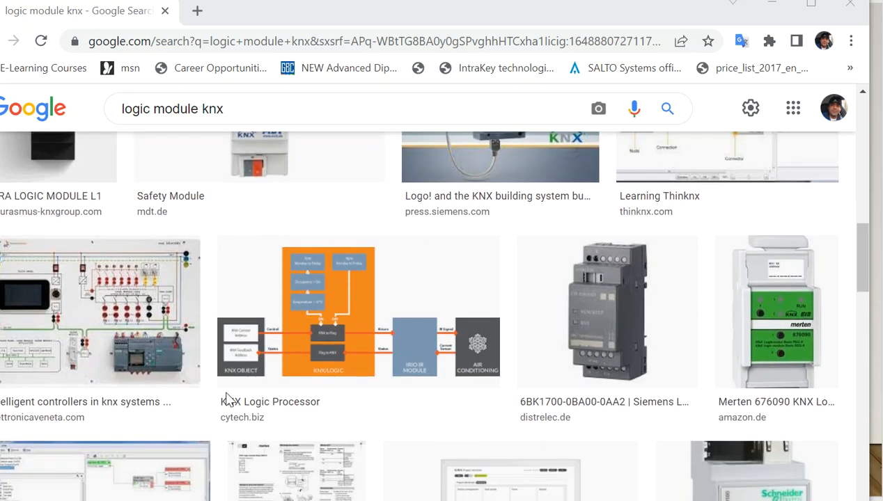
scroll(230, 400, "down", 3)
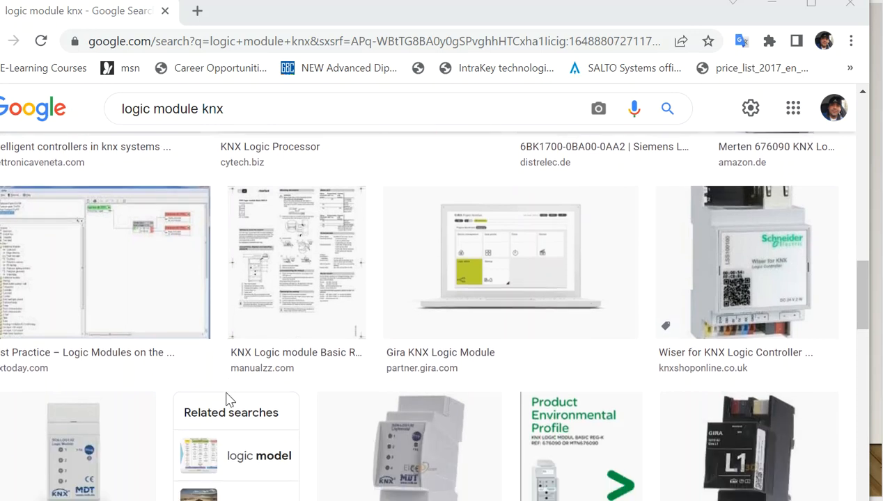
scroll(229, 400, "down", 1)
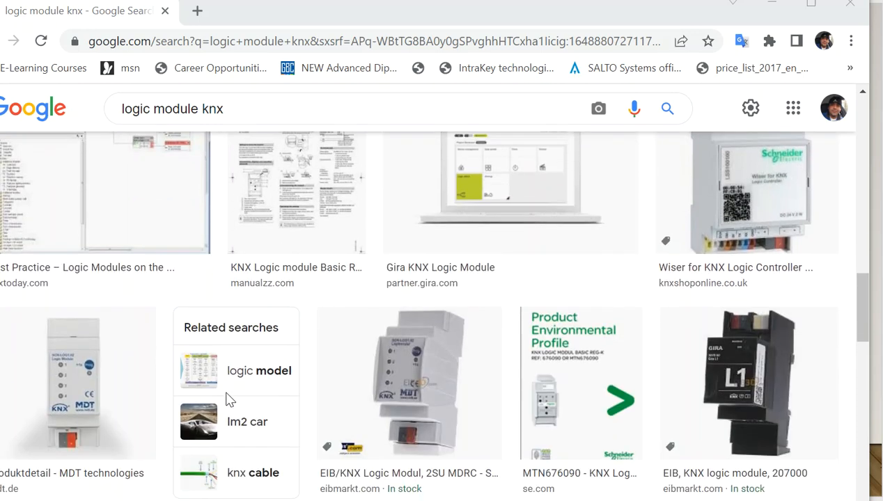
scroll(230, 400, "down", 1)
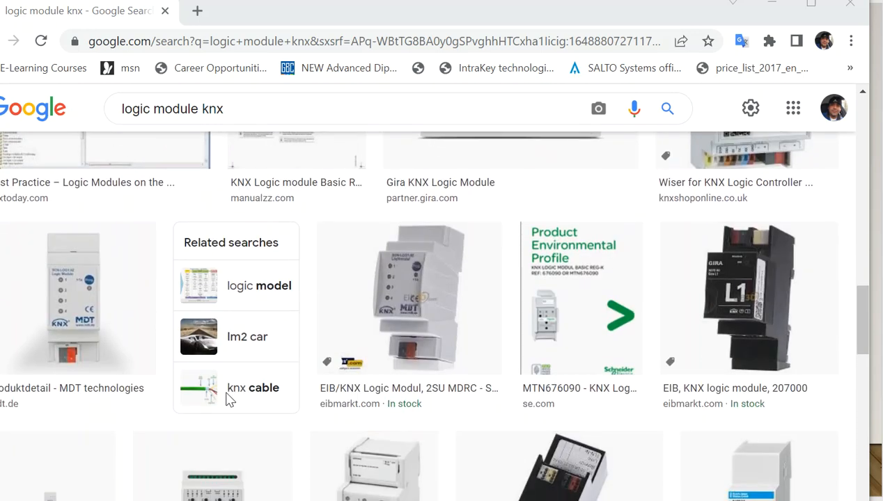
scroll(230, 400, "down", 1)
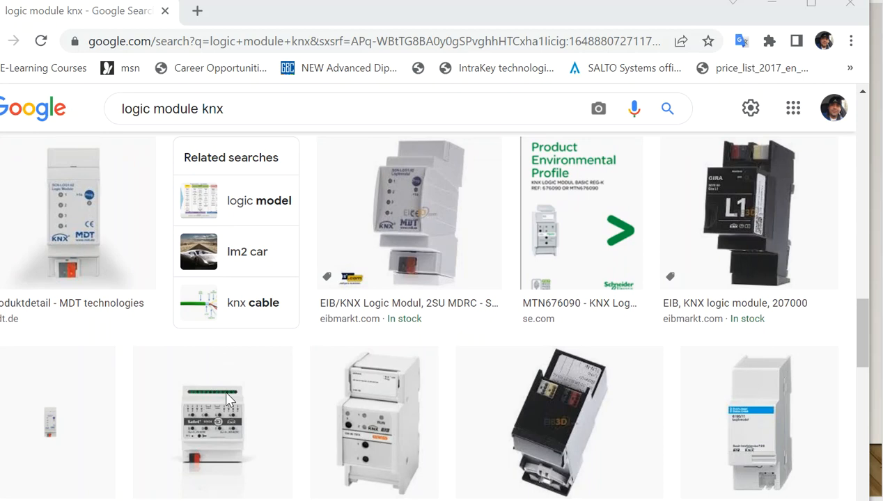
scroll(226, 393, "down", 2)
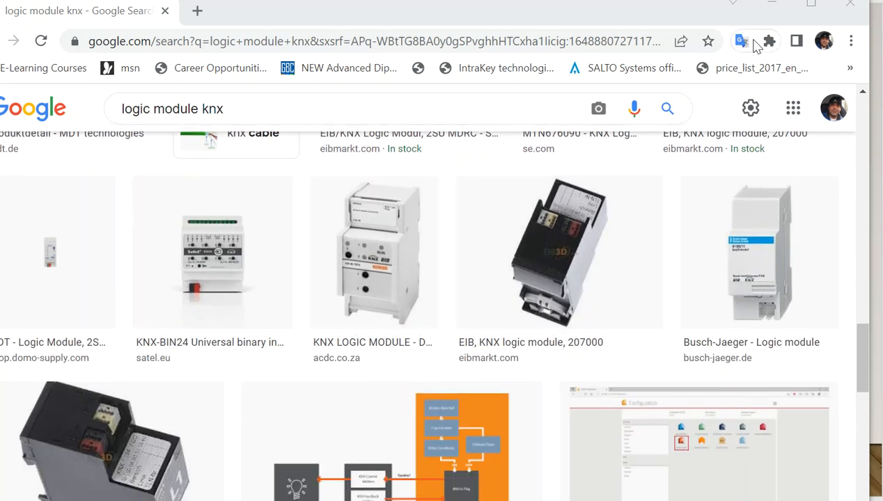
left_click(772, 14)
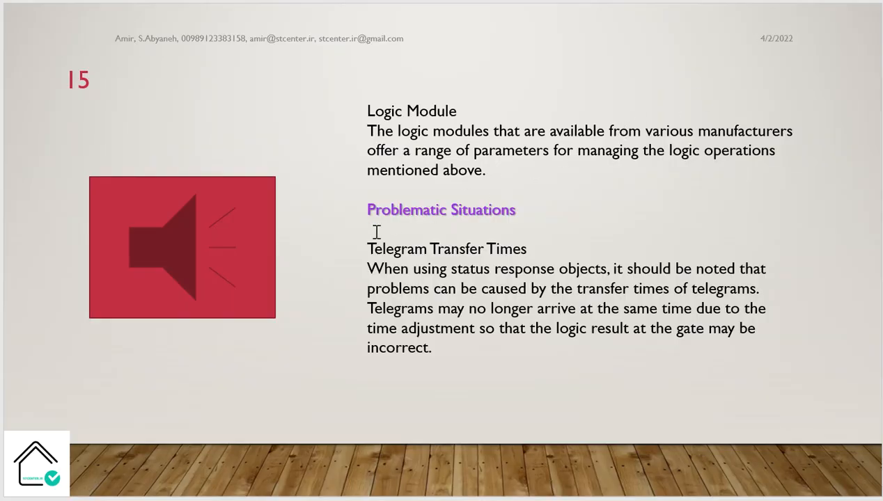